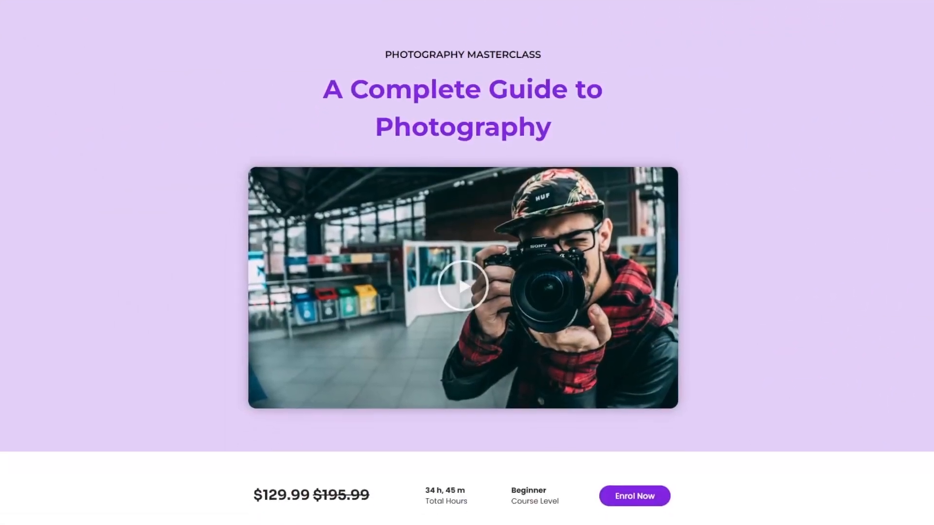
scroll(467, 292, "down", 5)
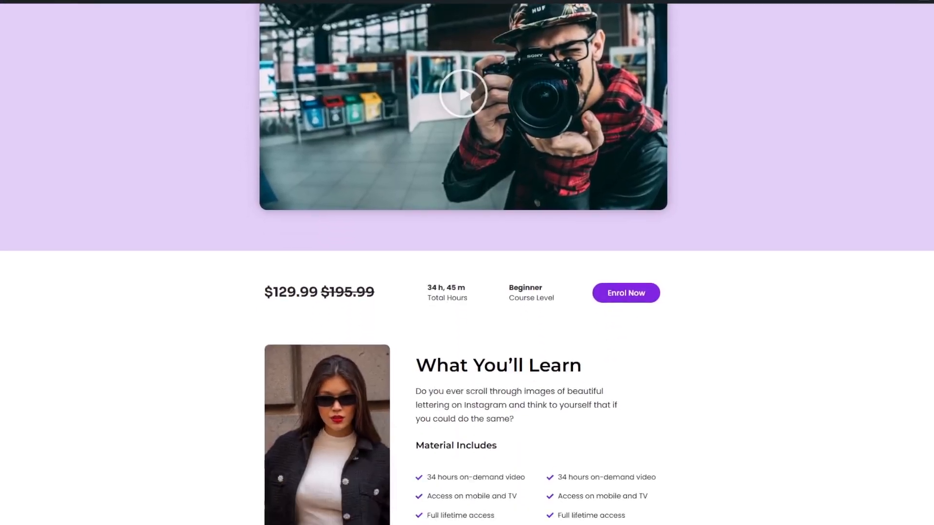
left_click_drag(932, 184, 933, 103)
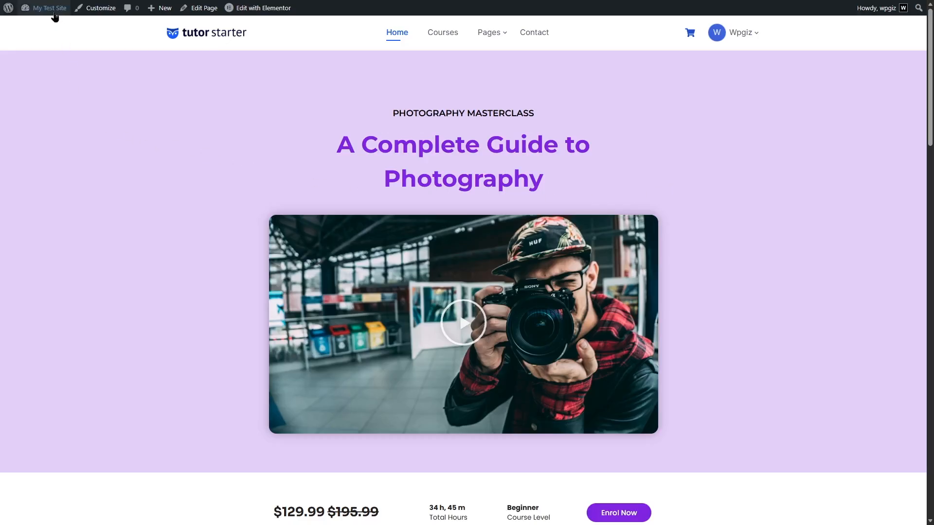
Step: Go to the site's admin dashboard, open the Tutor LMS Pro course list and create a new course
mouse_move(53, 9)
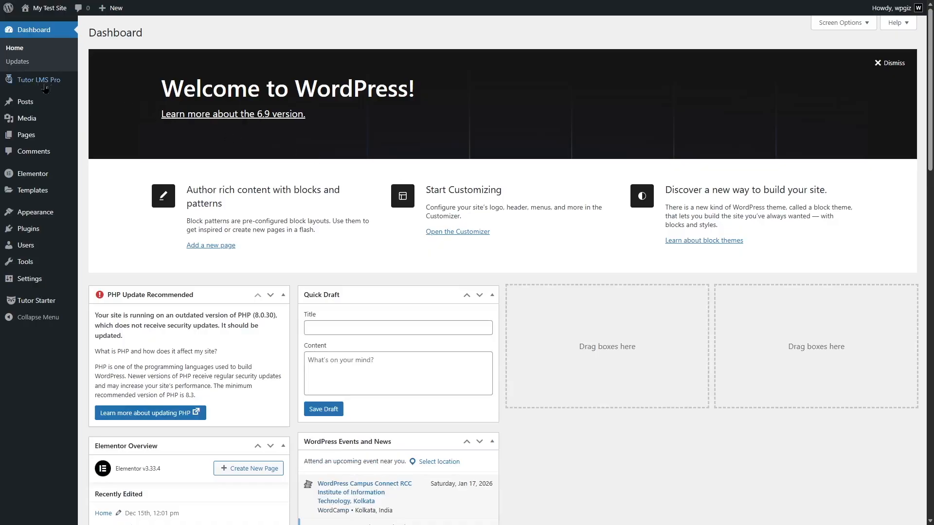
mouse_move(47, 86)
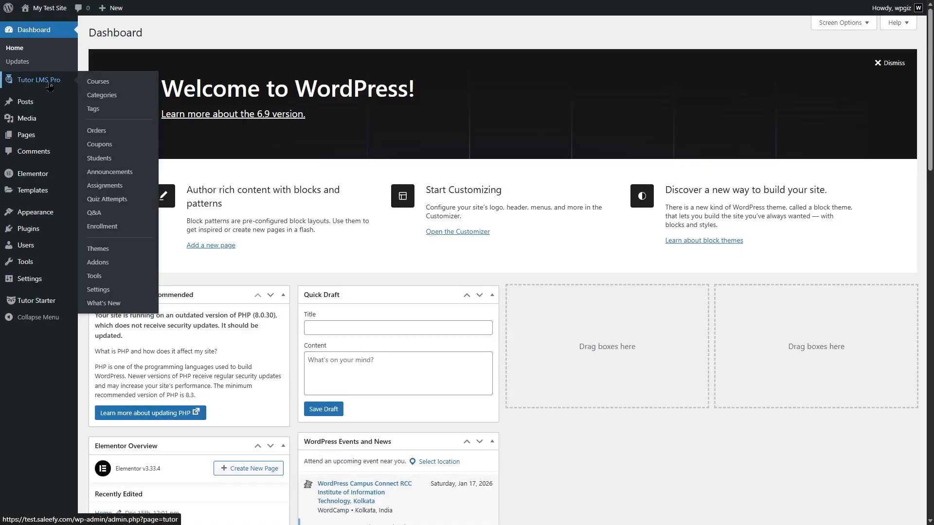
left_click(120, 86)
mouse_move(931, 93)
left_mouse_down()
mouse_move(932, 195)
mouse_move(933, 84)
left_mouse_up()
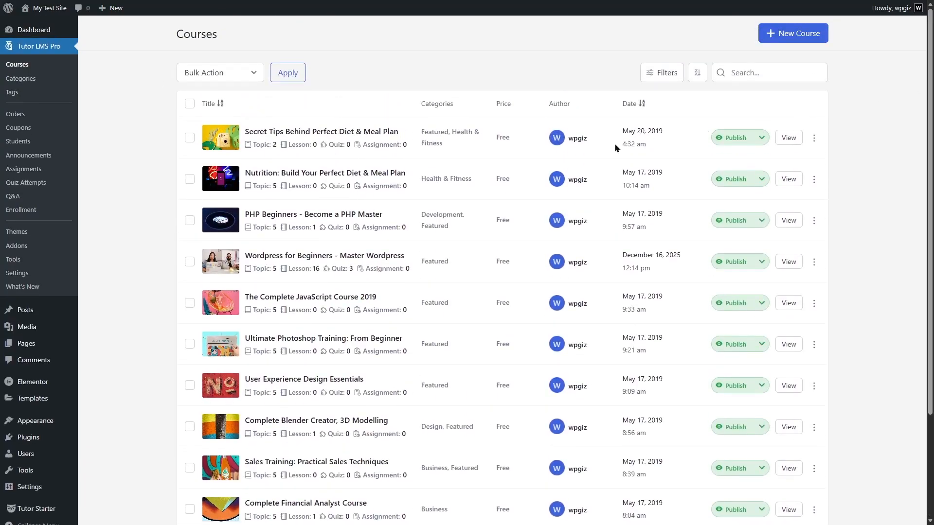
left_click(800, 34)
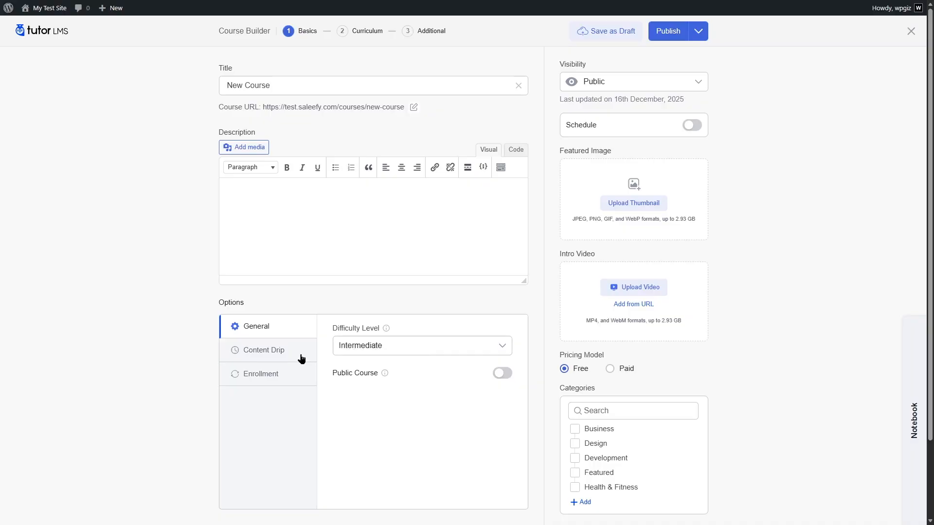
Step: Examine the new course's enrollment options and the price fields of the Paid pricing model, and return the pricing to Free
left_click(283, 380)
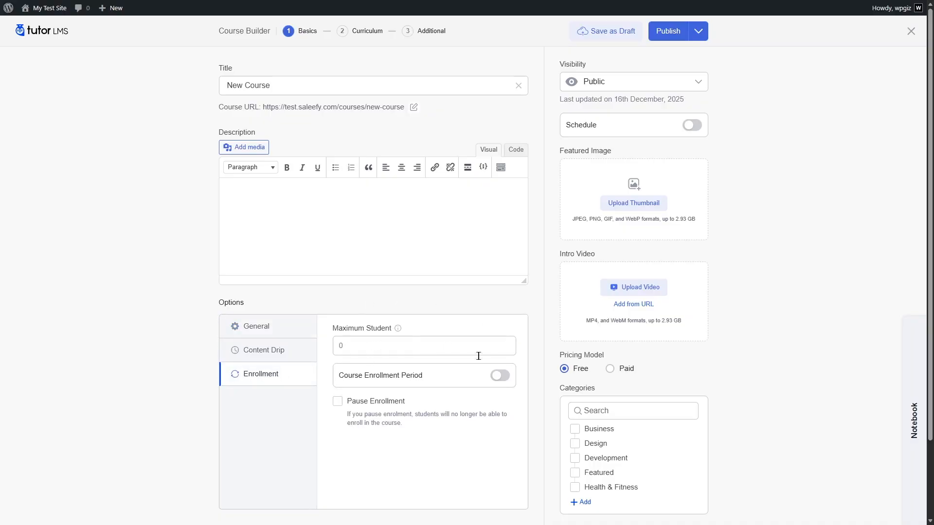
left_click(282, 329)
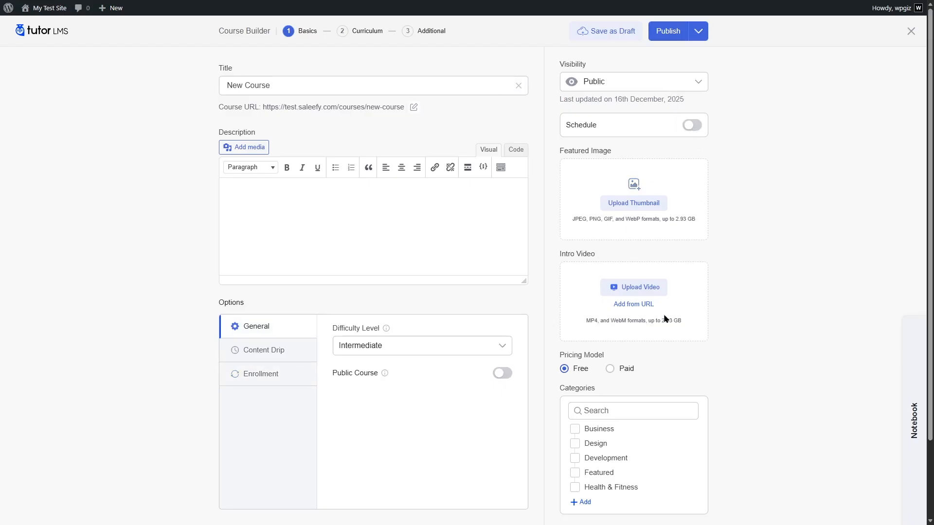
scroll(665, 319, "down", 2)
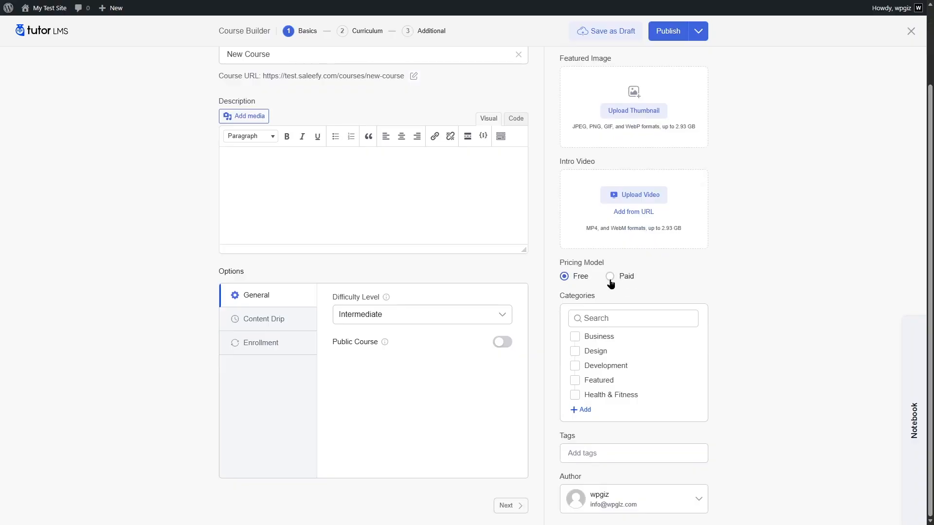
left_click(610, 279)
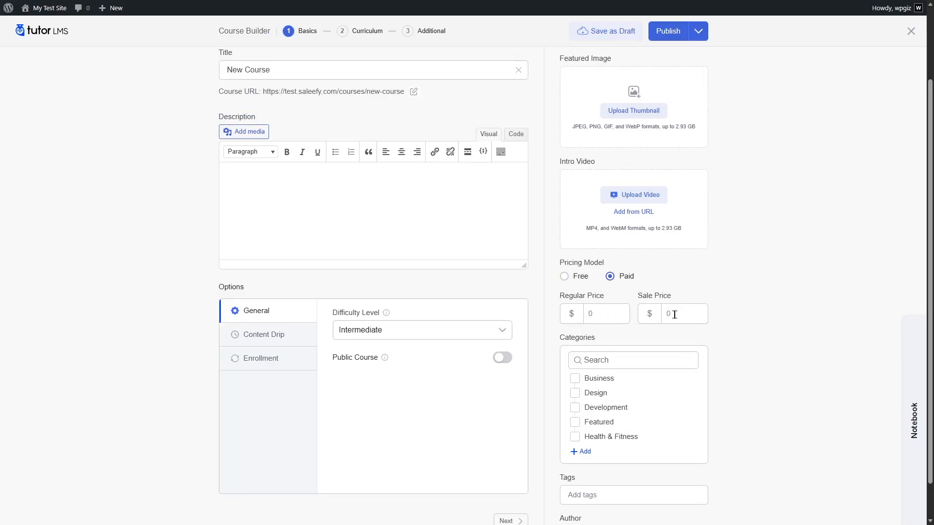
left_click(564, 276)
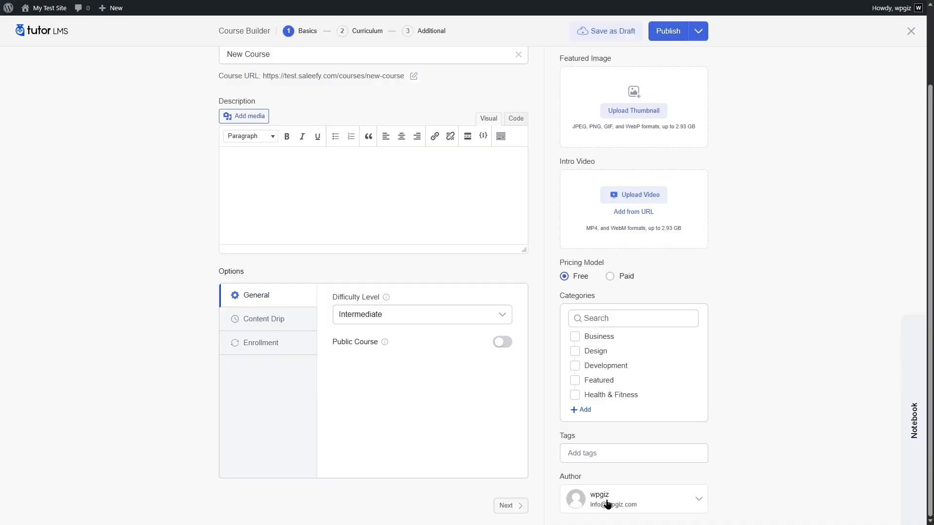
Step: Add a topic named "Topic 1" with the summary "summary" to the course curriculum
left_click(353, 34)
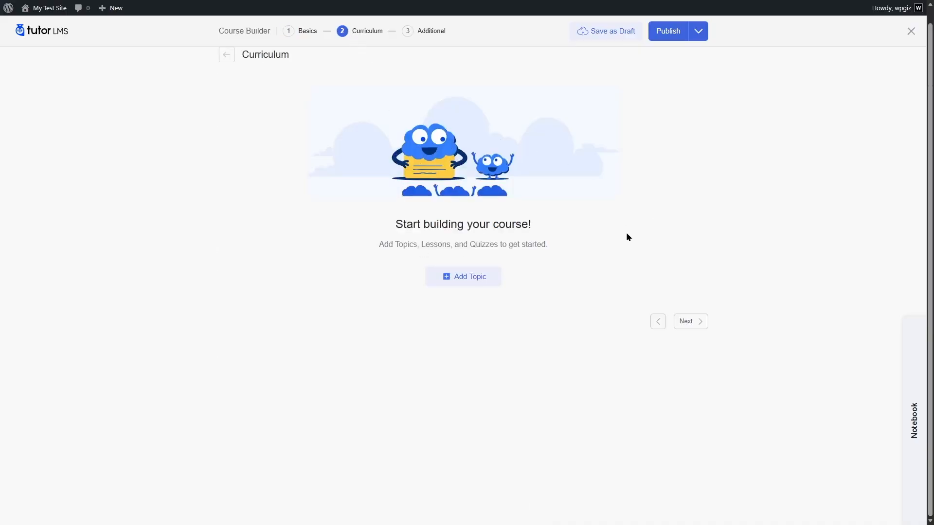
left_click(454, 278)
type("Topic 1")
left_click(401, 119)
type("summary")
left_click(688, 163)
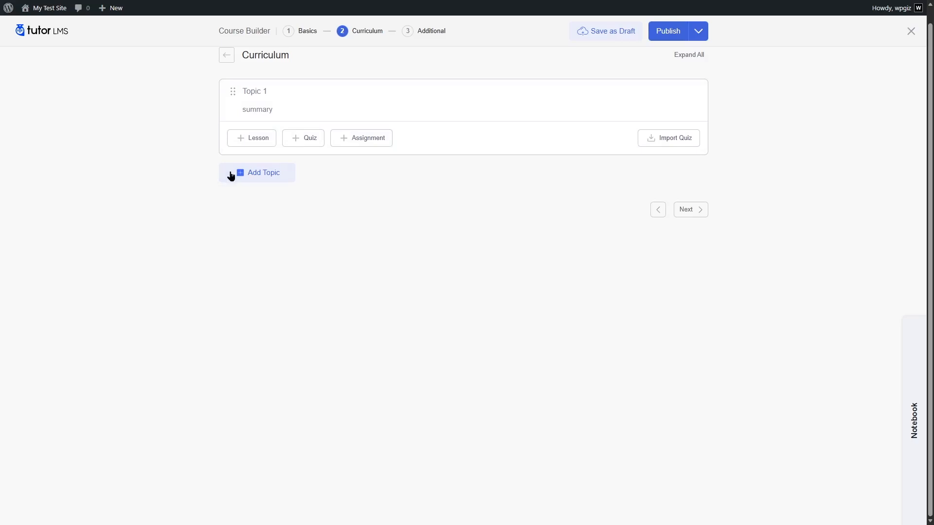
Step: Add a second topic named "Topic 2" with the summary "summary" below Topic 1, and leave only Topic 1 expanded
left_click(258, 179)
left_click_drag(233, 125, 232, 155)
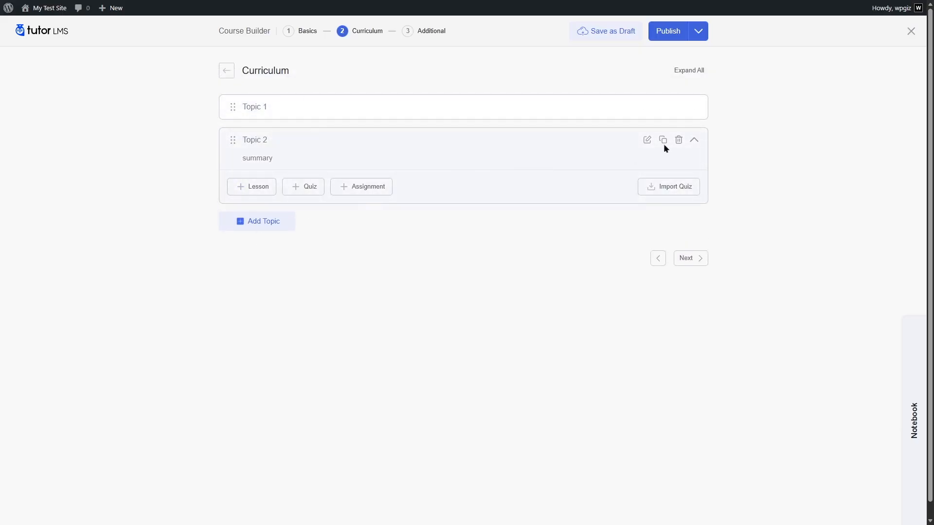
left_click(694, 142)
left_click(694, 106)
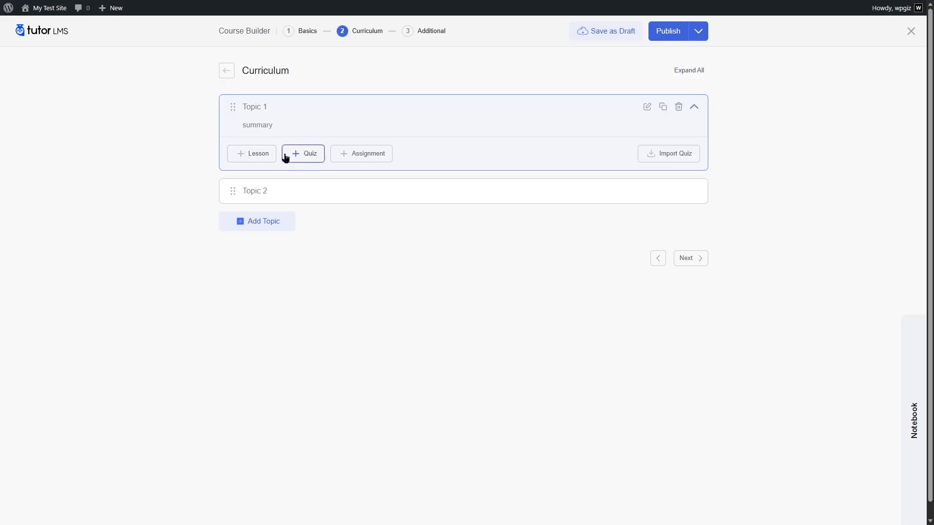
Step: Draft a lesson "lesson 1" with the text "some content" in Topic 1, look through its video source options, and discard it
left_click(251, 159)
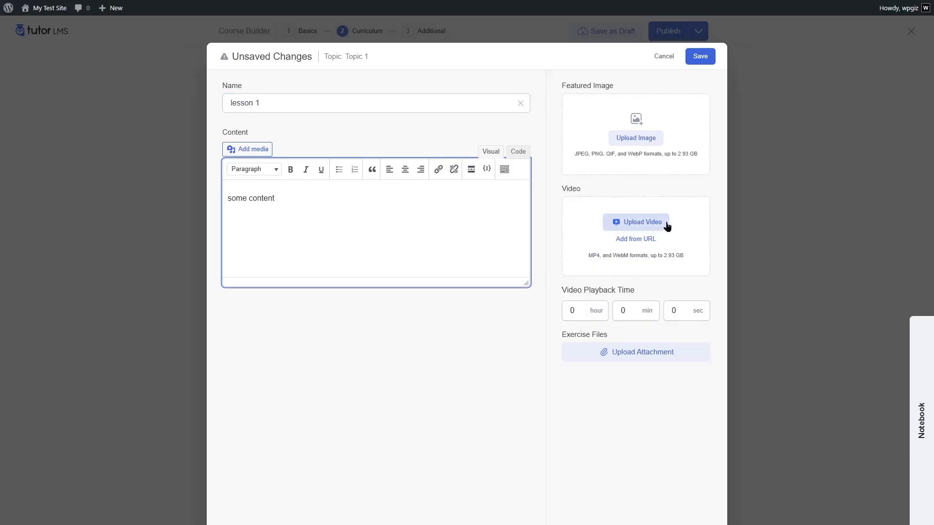
left_click(667, 226)
left_click(904, 27)
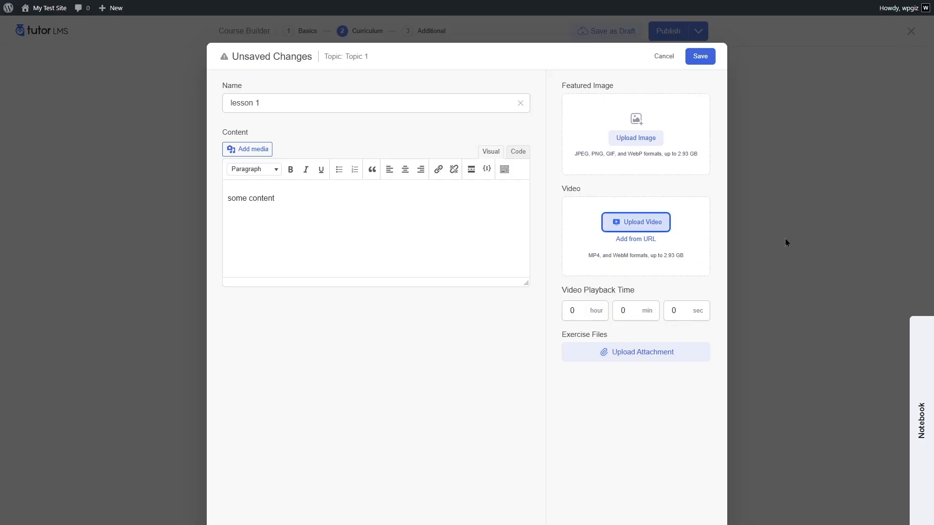
left_click(632, 240)
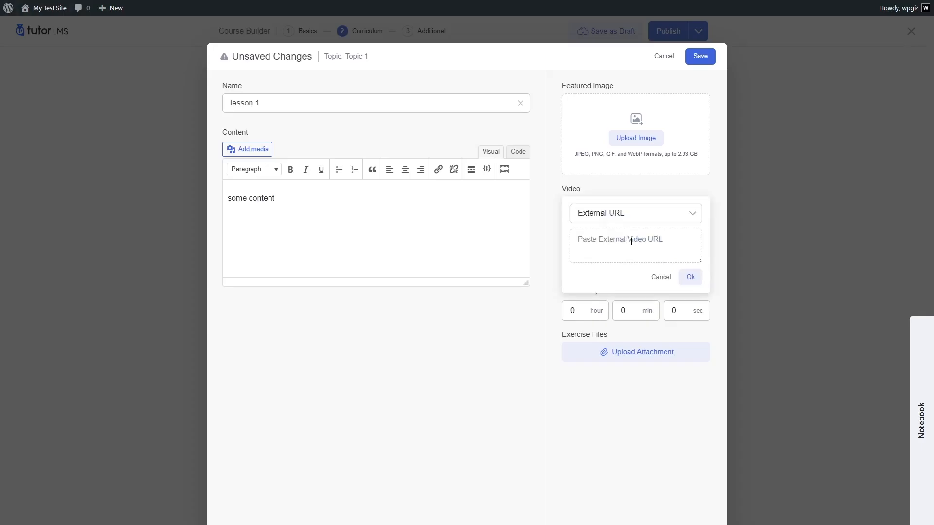
left_click(625, 213)
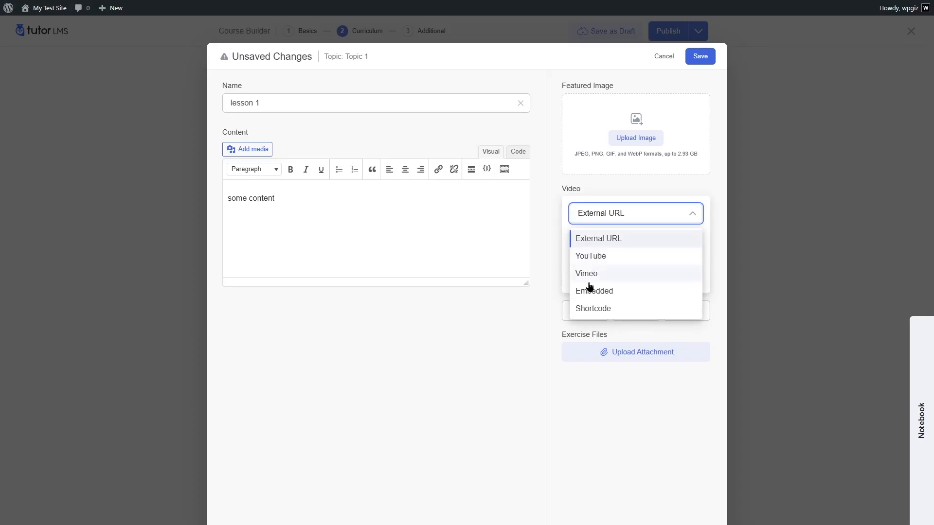
left_click(537, 325)
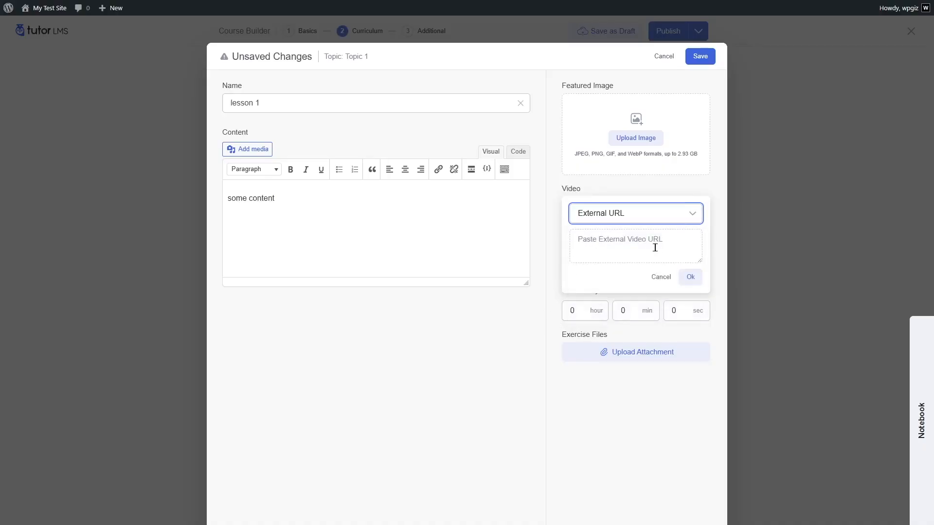
left_click(721, 174)
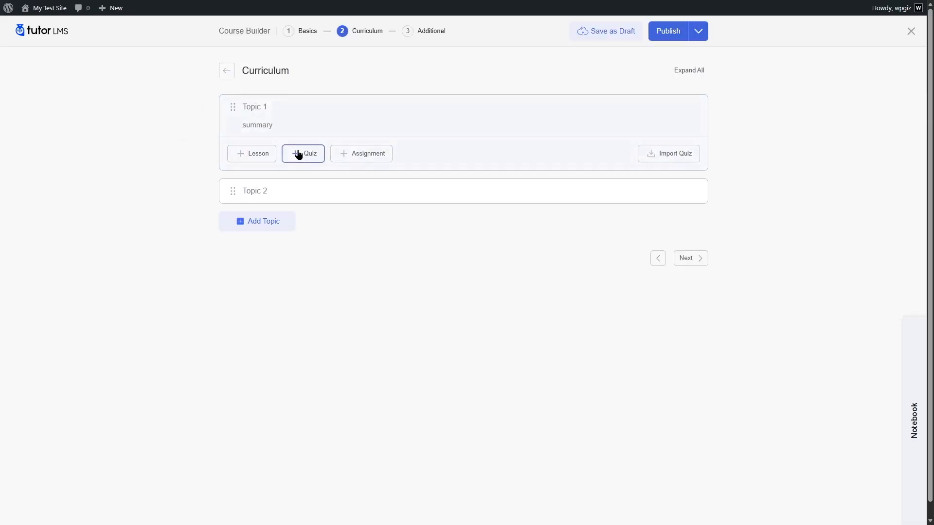
Step: Draft a quiz titled "quiz 1" in Topic 1 and look through the available question types and quiz settings without saving it
left_click(297, 154)
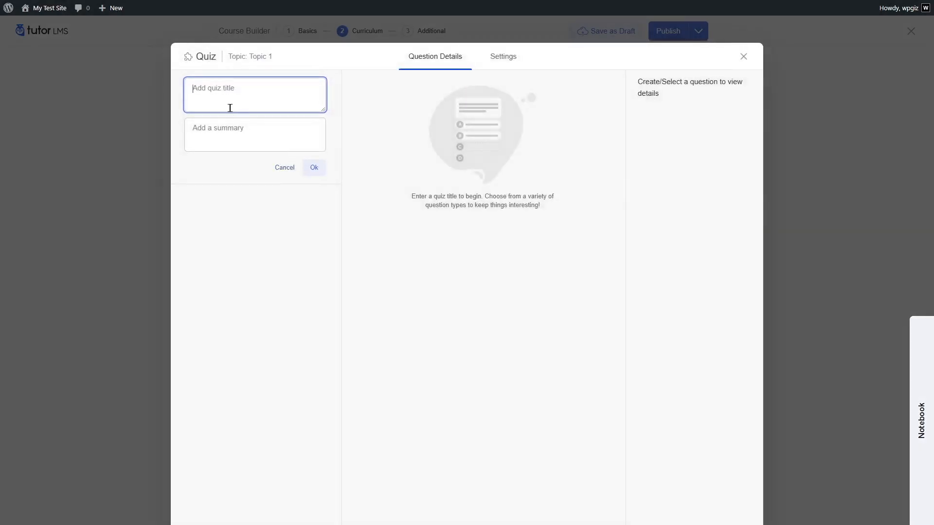
type("quiz 1")
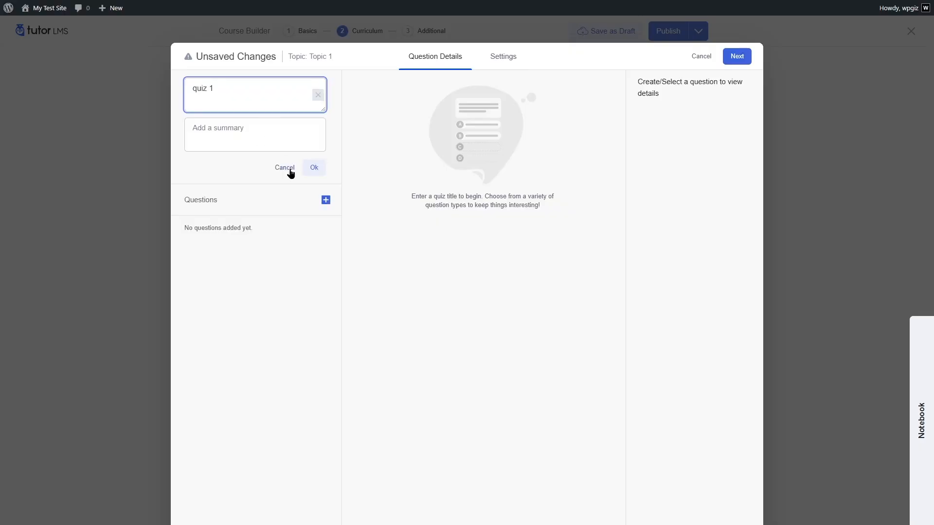
left_click(311, 168)
left_click(325, 121)
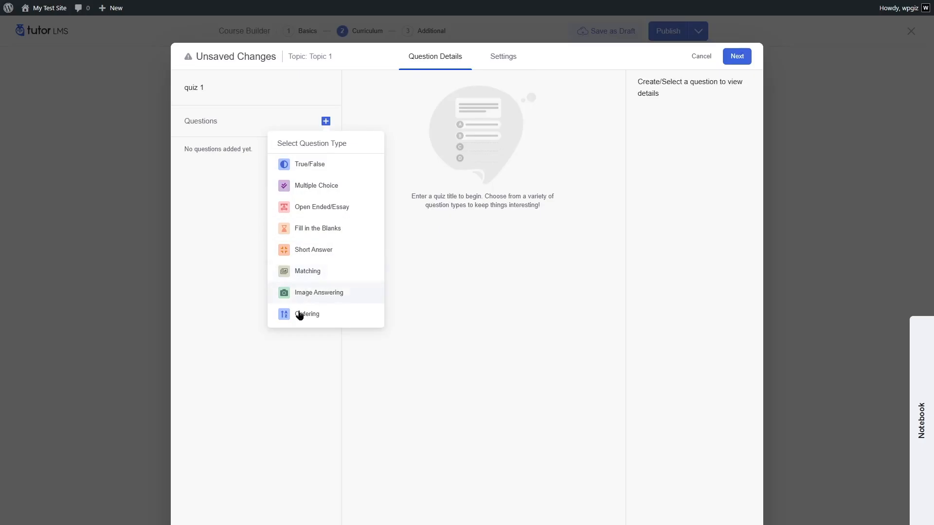
left_click(502, 63)
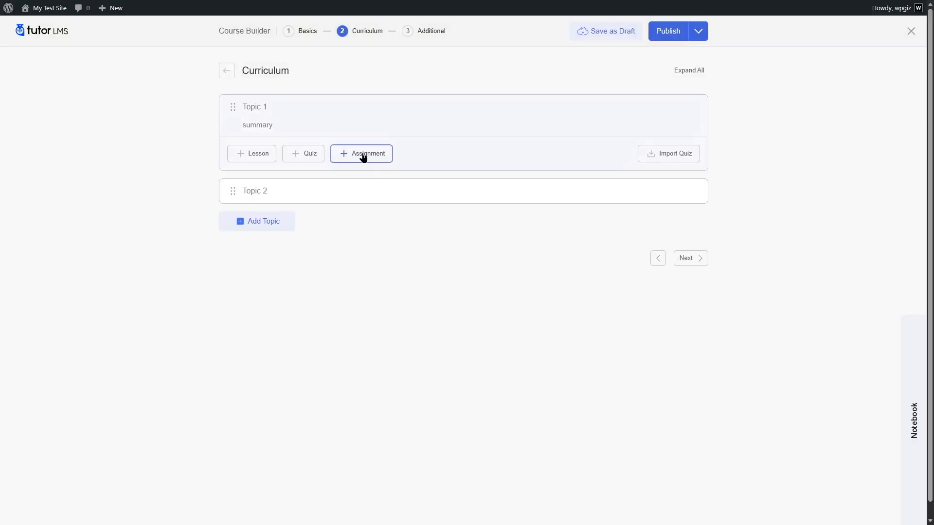
Step: Examine the assignment form for Topic 1 and the course's additional overview fields and certificate templates
left_click(380, 156)
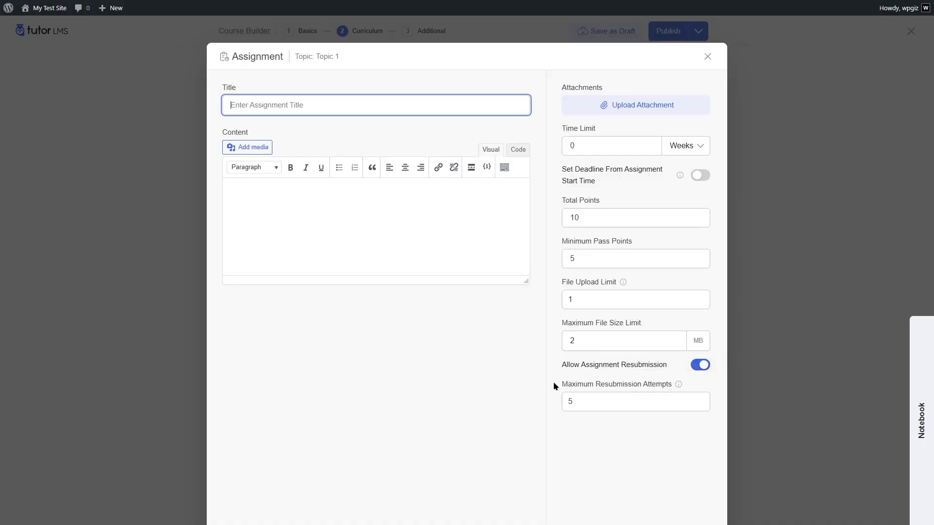
key("Escape")
left_click(431, 30)
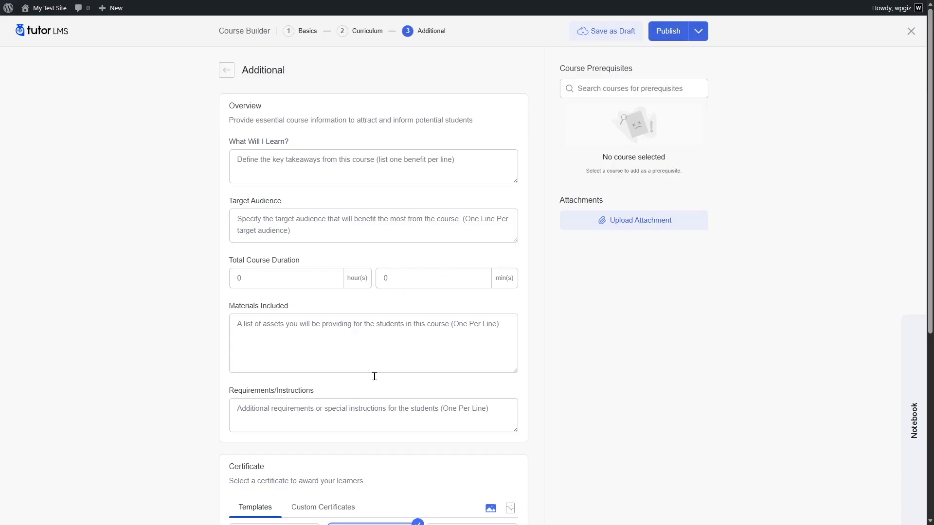
scroll(411, 404, "down", 3)
scroll(408, 384, "down", 2)
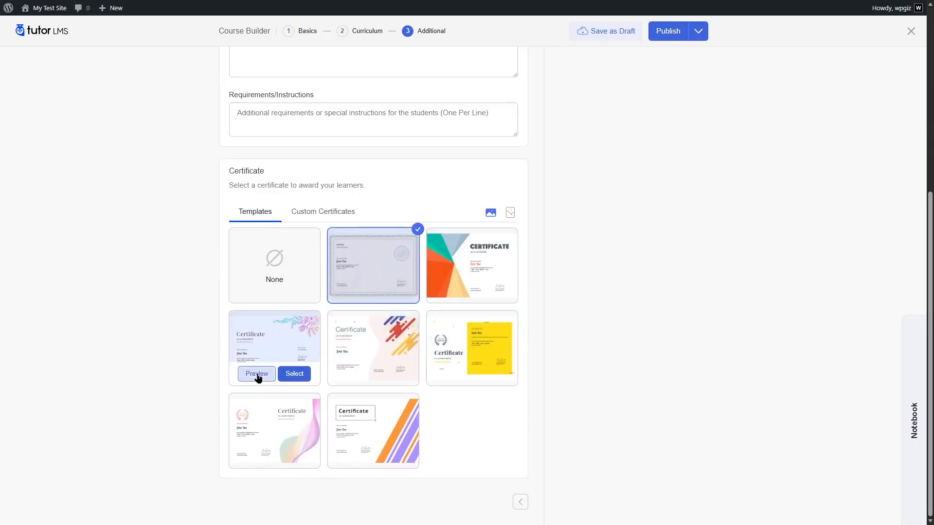
scroll(334, 436, "up", 5)
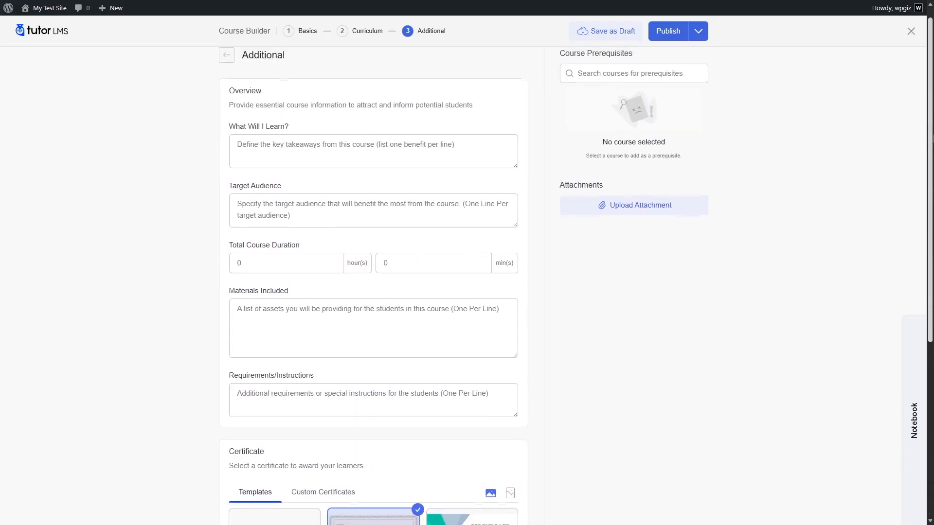
Step: Examine the basic details of the "Wordpress for Beginners - Master Wordpress" course, including its description, pricing, categories and content drip options
left_click(292, 31)
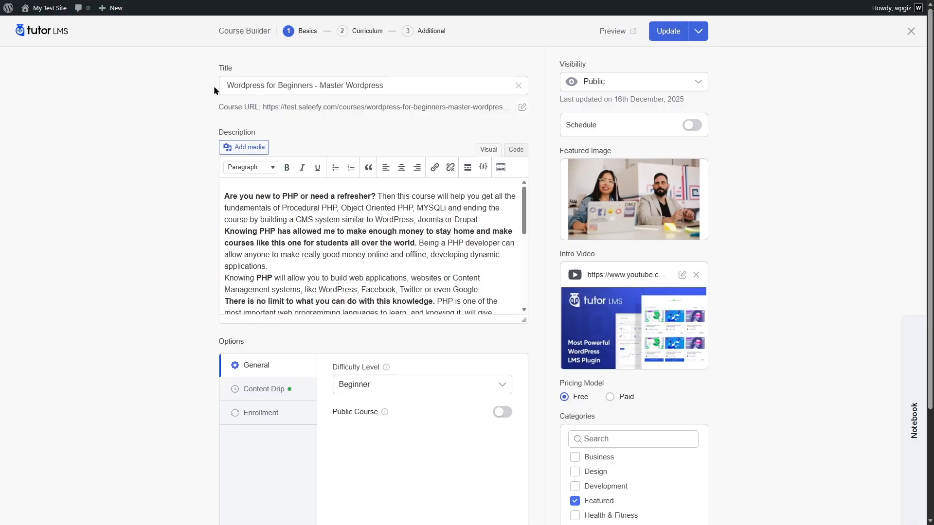
mouse_move(523, 194)
left_mouse_down()
mouse_move(529, 275)
mouse_move(533, 188)
left_mouse_up()
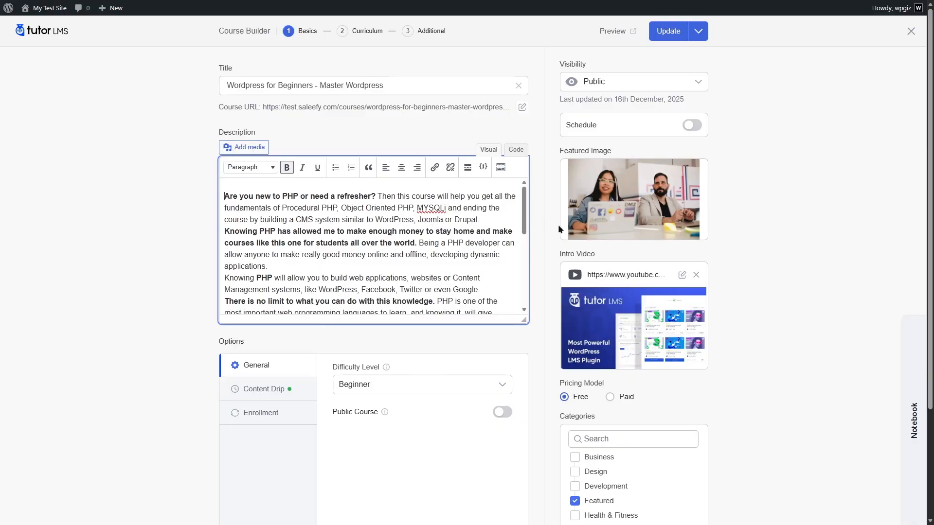
mouse_move(642, 210)
scroll(616, 333, "down", 3)
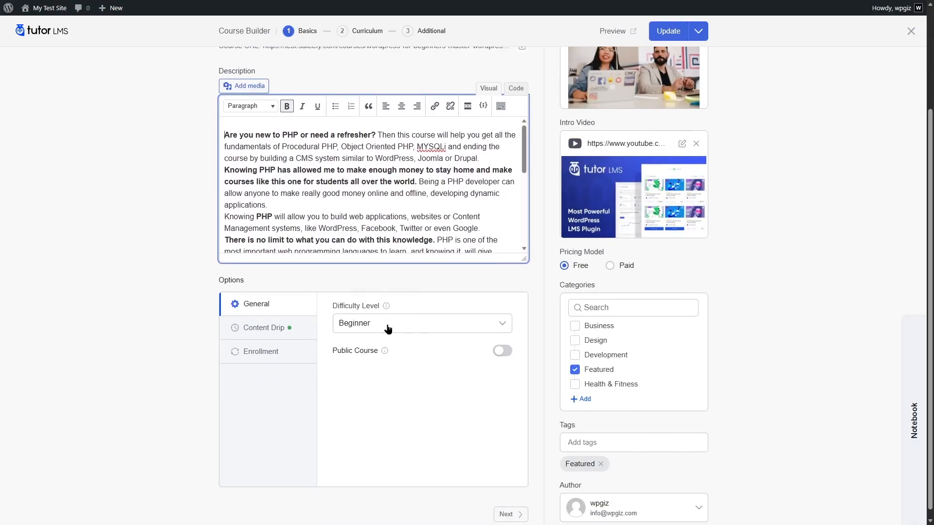
left_click(301, 327)
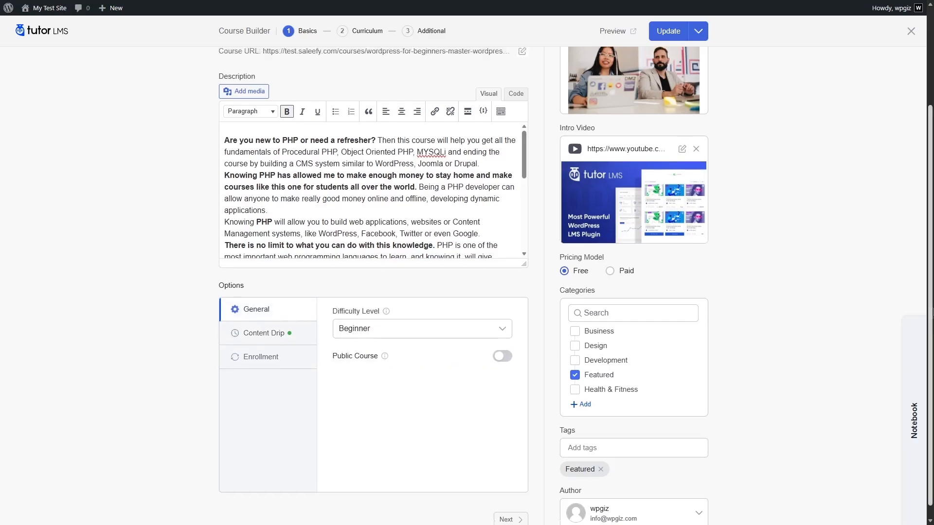
scroll(571, 98, "up", 2)
Step: Examine the curriculum of the "Wordpress for Beginners - Master Wordpress" course, including the lessons in the "Installing Wordpress Locally" topic
left_click(364, 32)
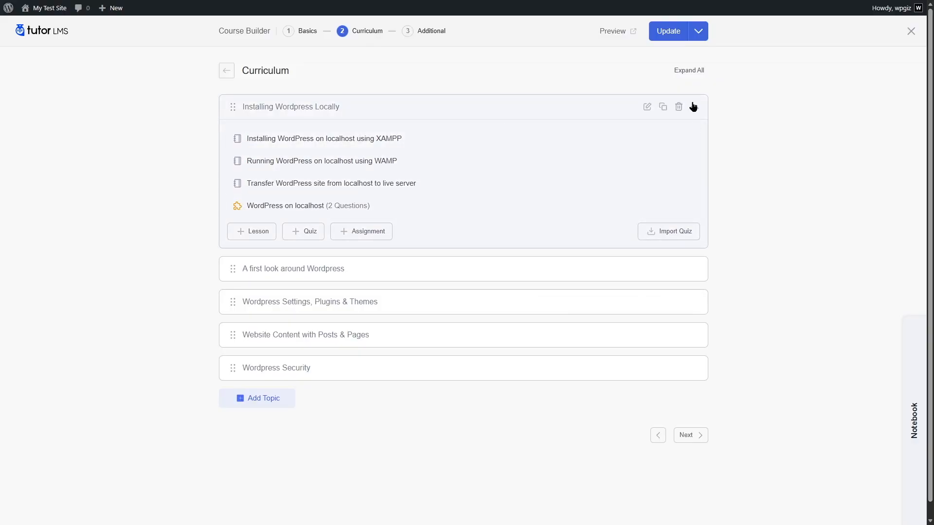
left_click(694, 106)
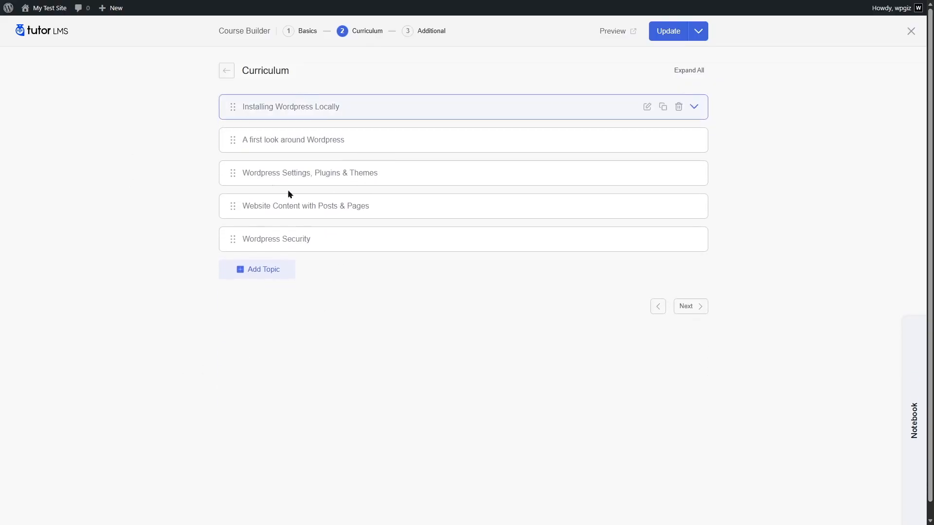
left_click(692, 106)
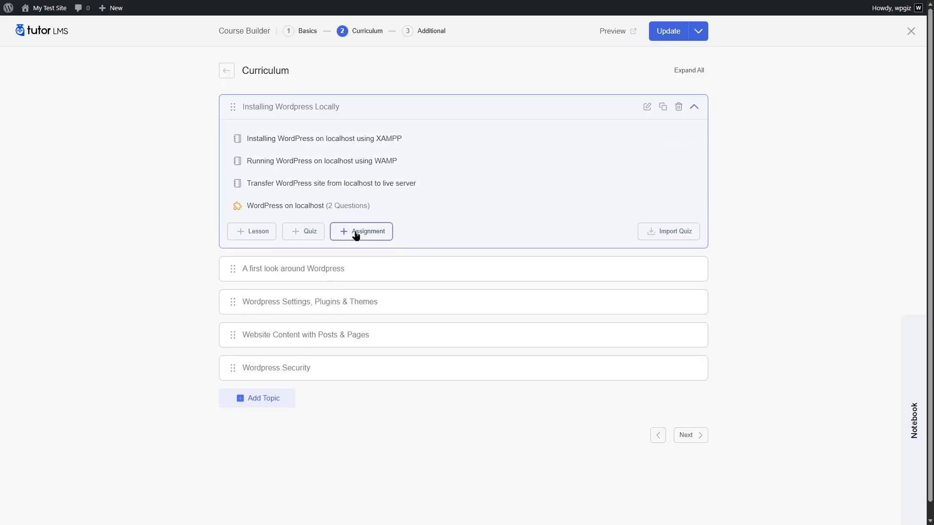
left_click(331, 141)
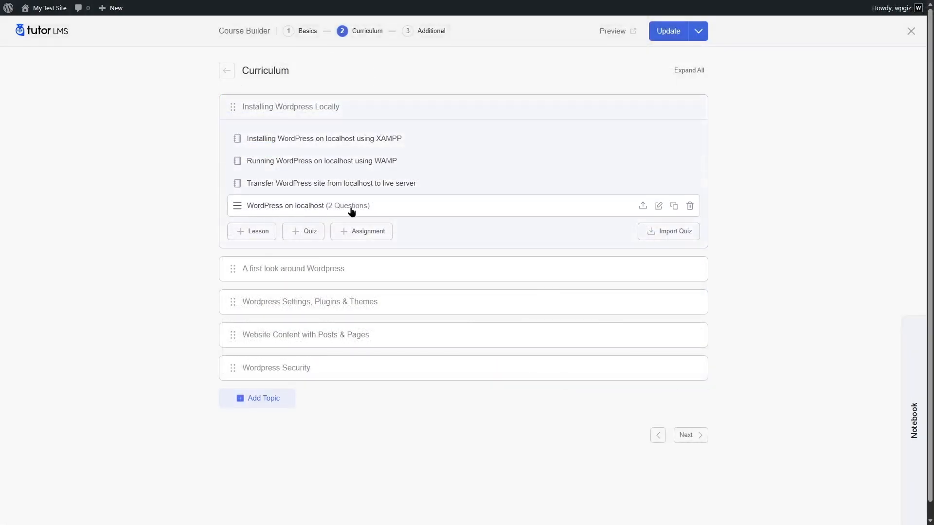
Step: Examine both questions and the settings of the "WordPress on localhost" quiz, and close it
left_click(351, 209)
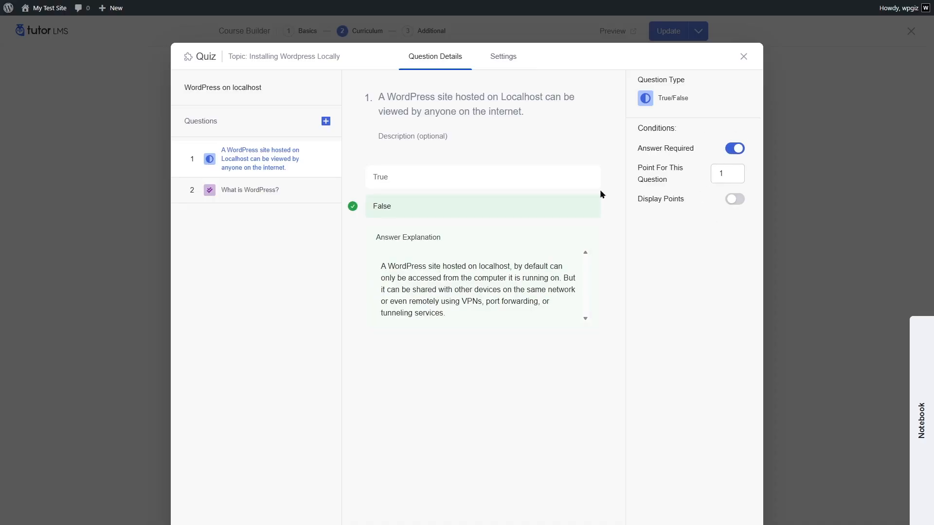
left_click(273, 190)
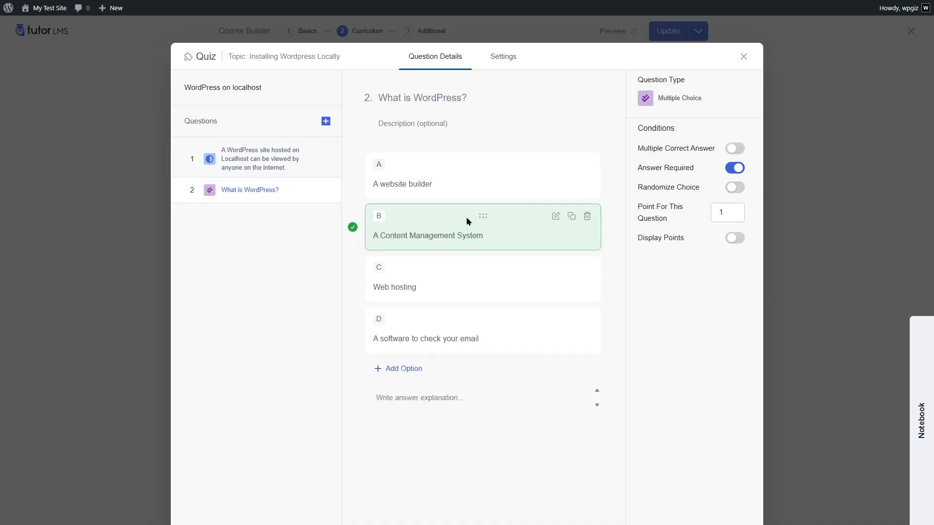
left_click(502, 58)
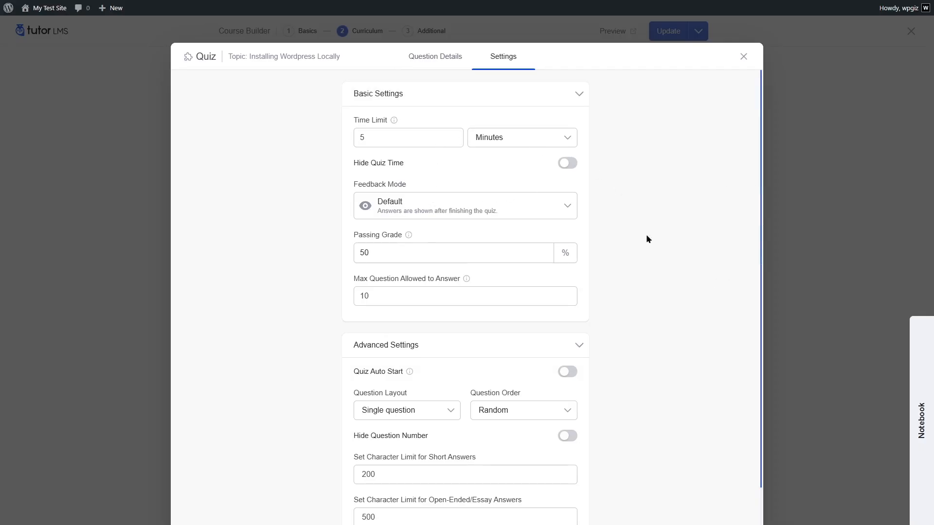
left_click(451, 66)
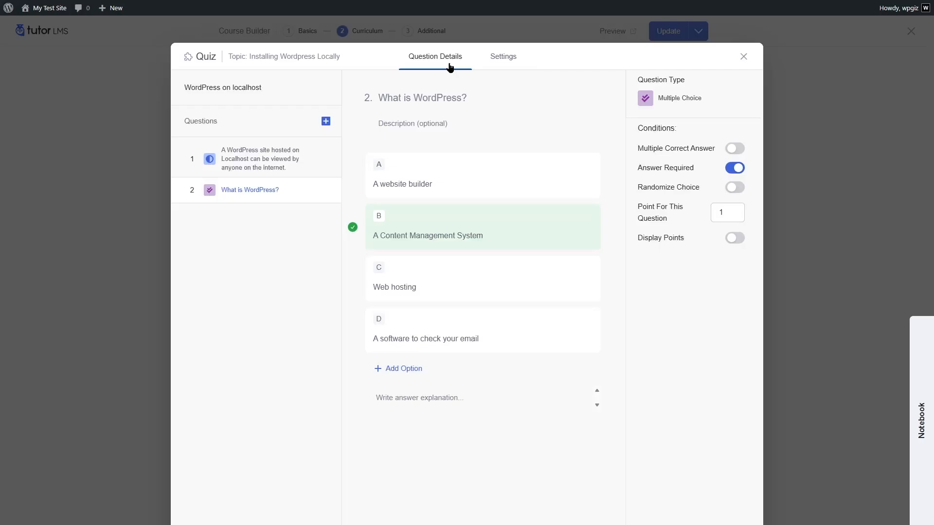
key("Escape")
Step: Examine the course's additional details, including the overview fields, certificate templates and custom certificates
left_click(429, 31)
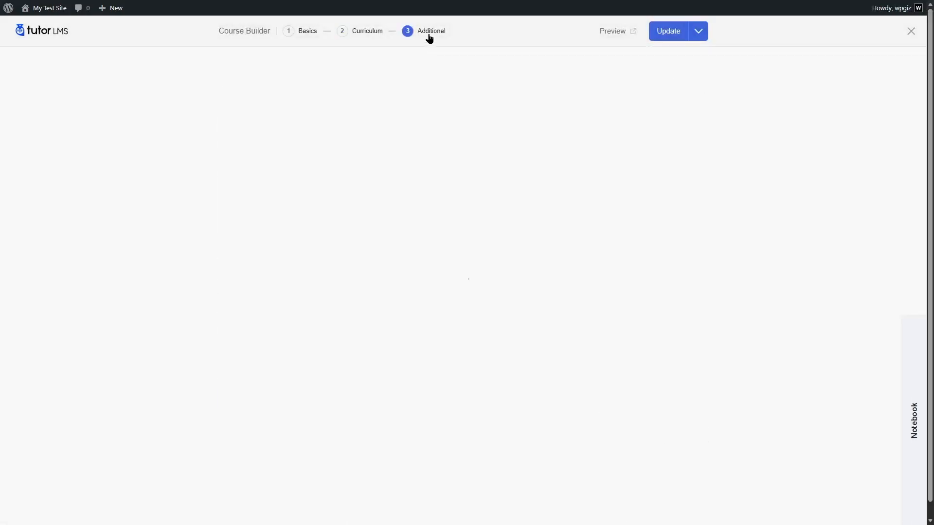
left_click_drag(930, 110, 933, 245)
scroll(487, 91, "up", 5)
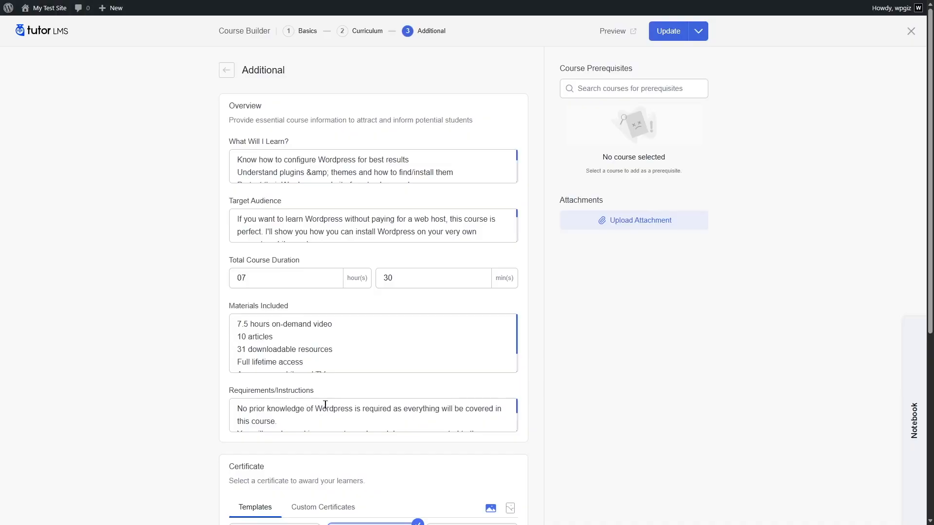
scroll(326, 404, "down", 5)
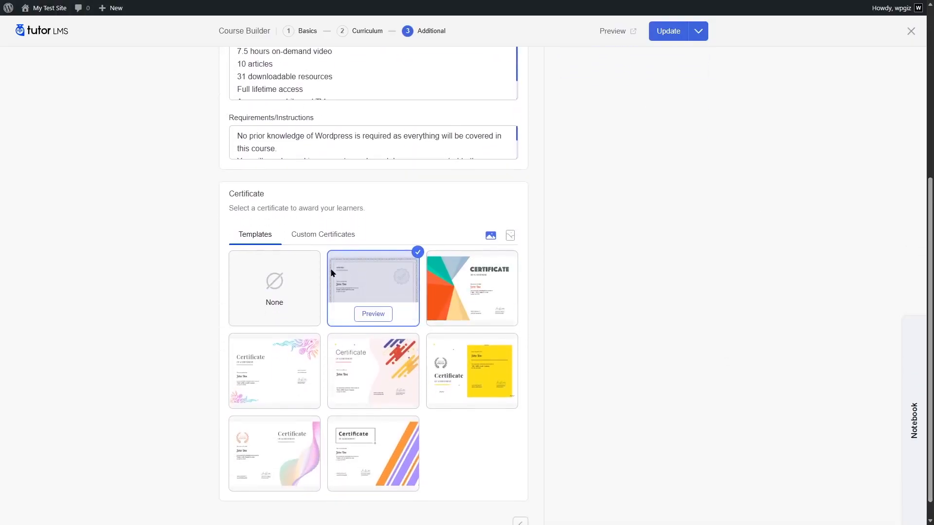
left_click(333, 236)
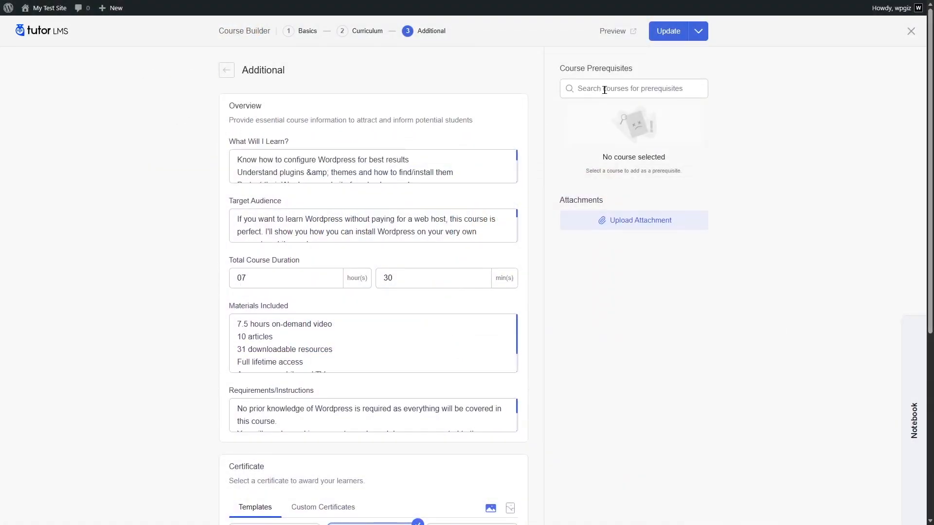
Step: Try out the course prerequisites by adding the "PHP Beginners" course and removing it again
left_click(611, 90)
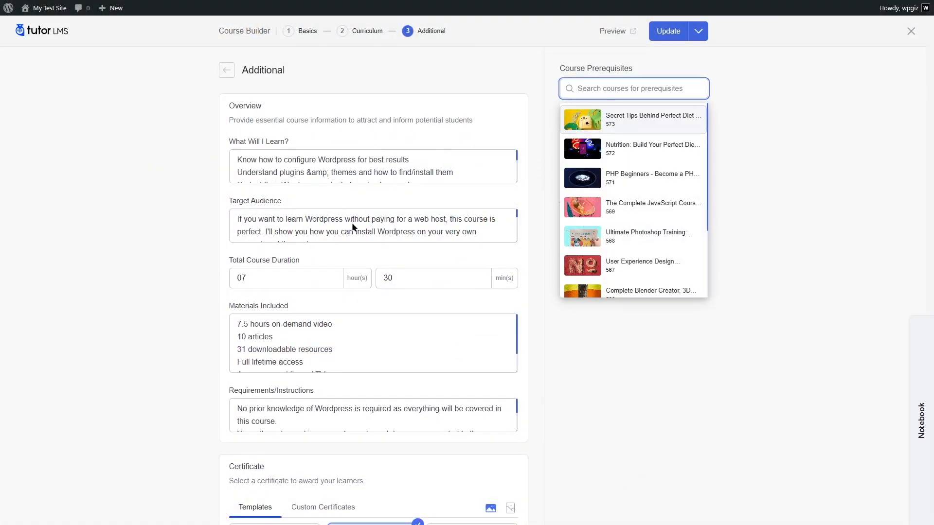
left_click(709, 189)
left_click(667, 89)
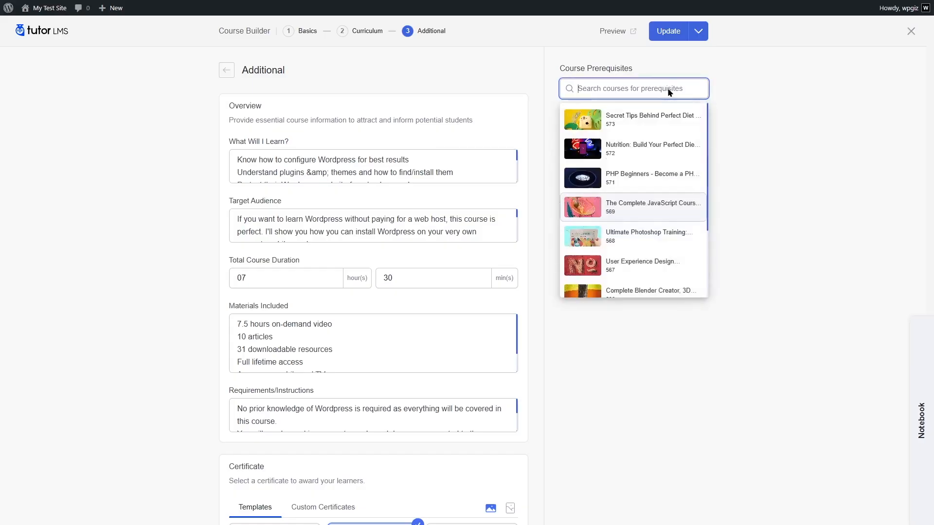
left_click(628, 178)
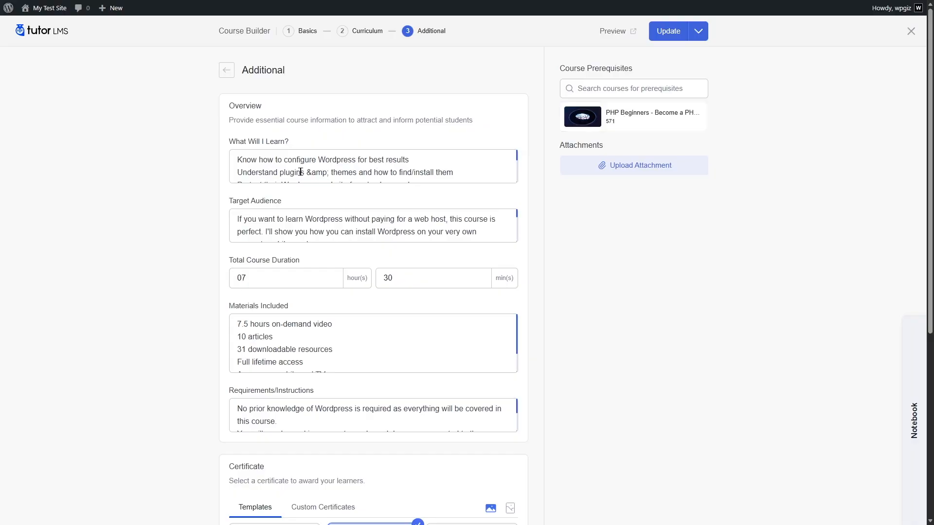
left_click(694, 117)
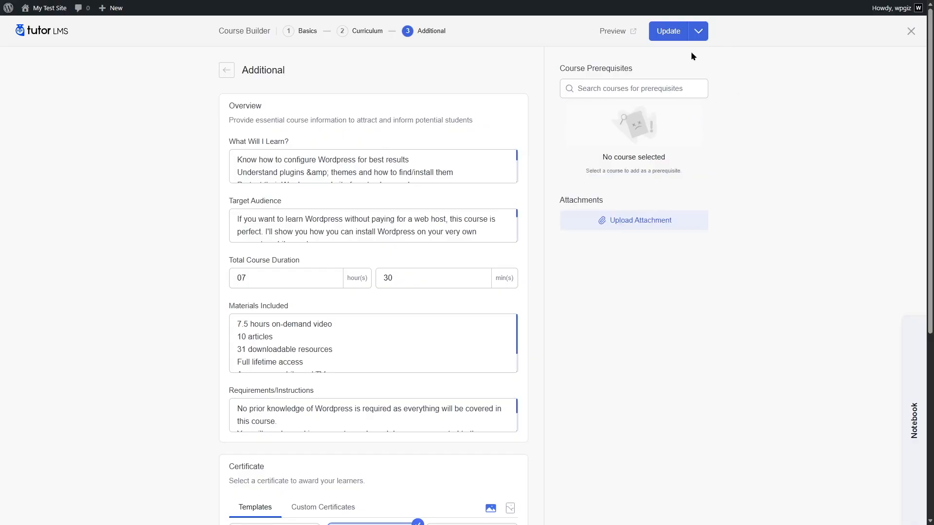
Step: Update the WordPress course and open its preview on the site
left_click(668, 32)
left_click(619, 33)
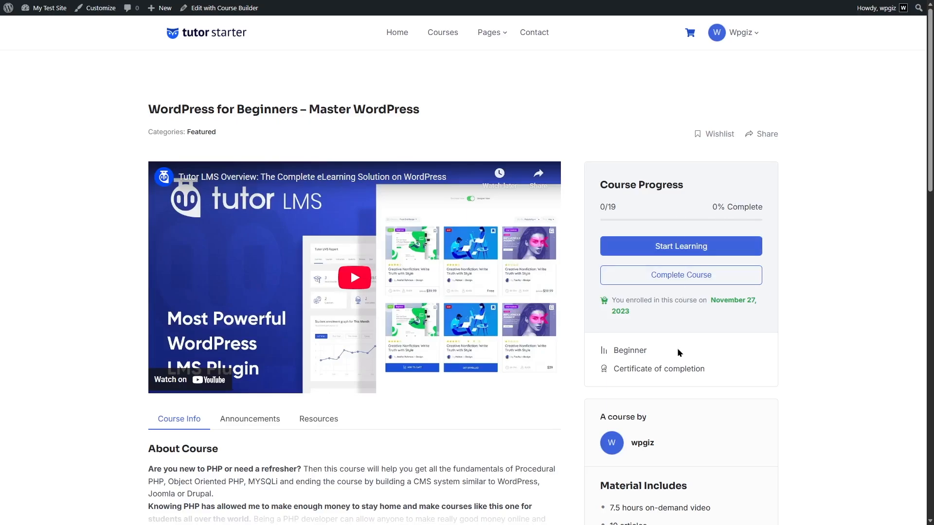
Step: Examine the public course page, including its full description, announcements, resources, learning outcomes and course content
scroll(677, 348, "down", 5)
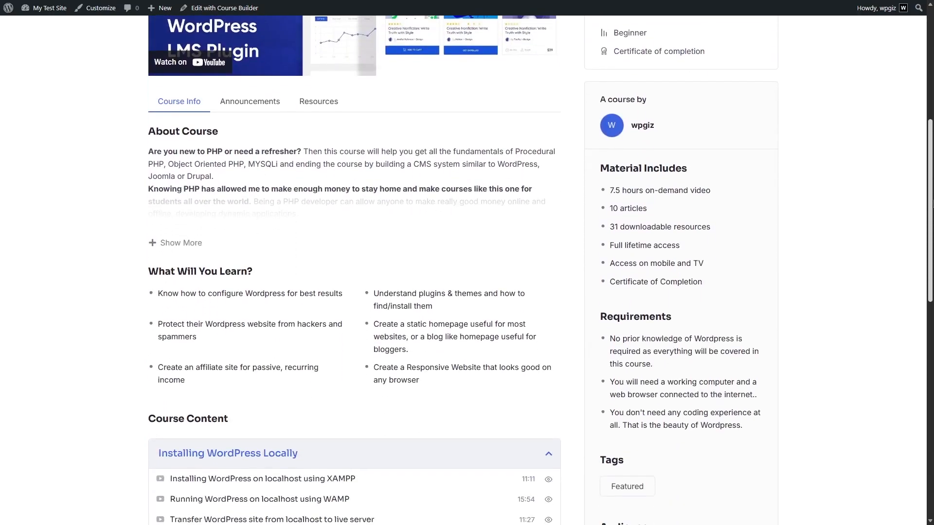
left_click(166, 246)
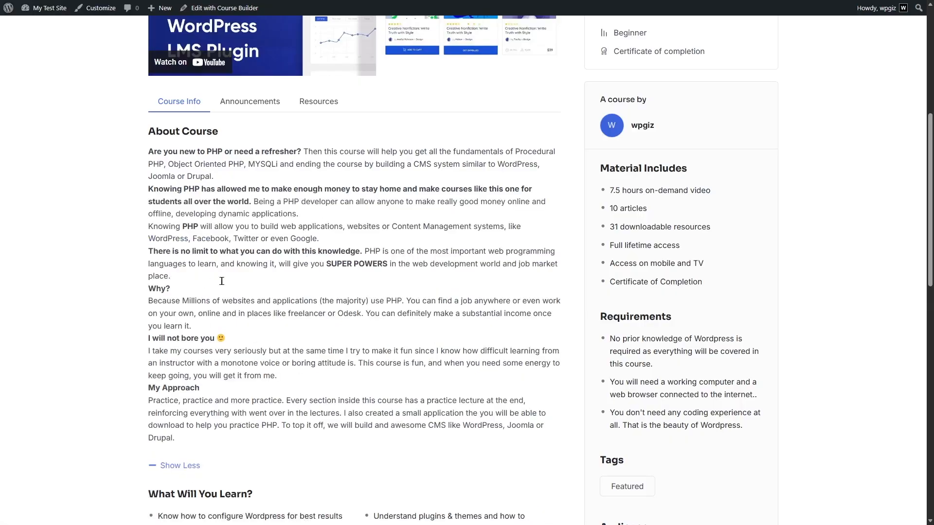
left_click(266, 104)
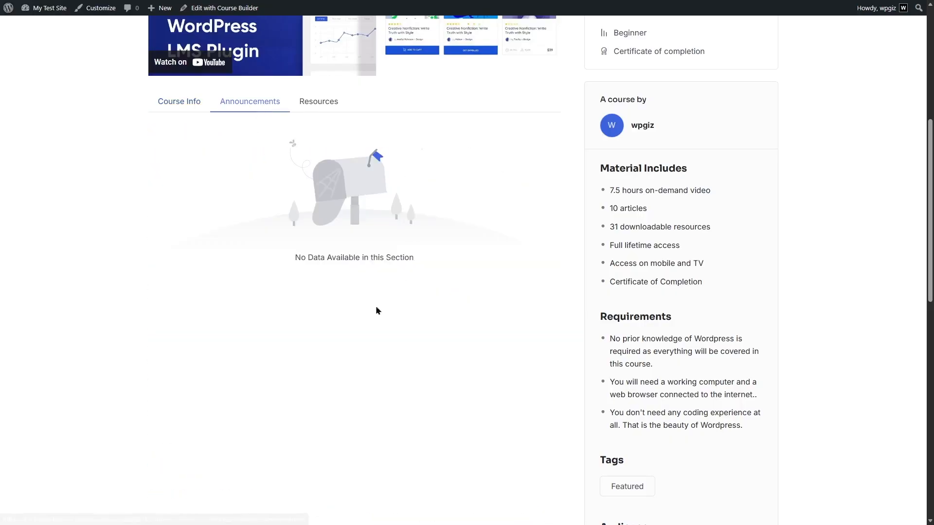
left_click(320, 106)
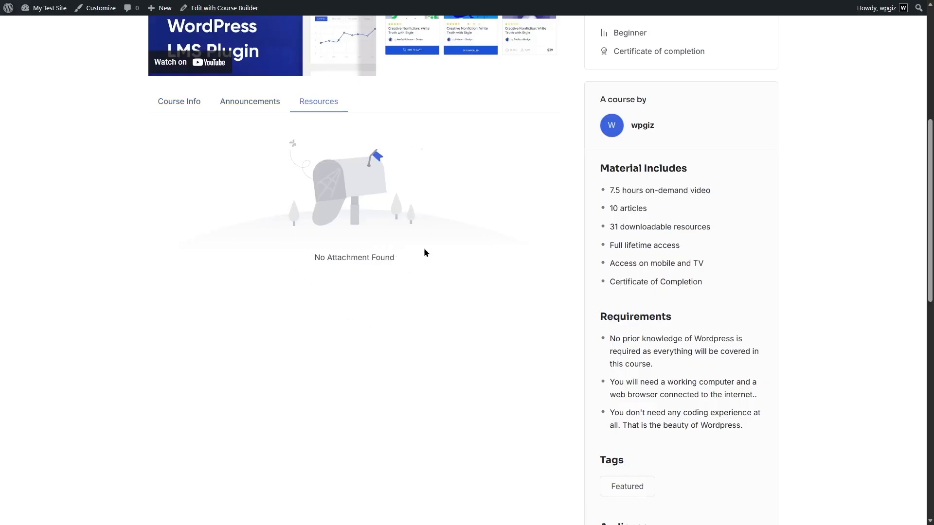
left_click(176, 100)
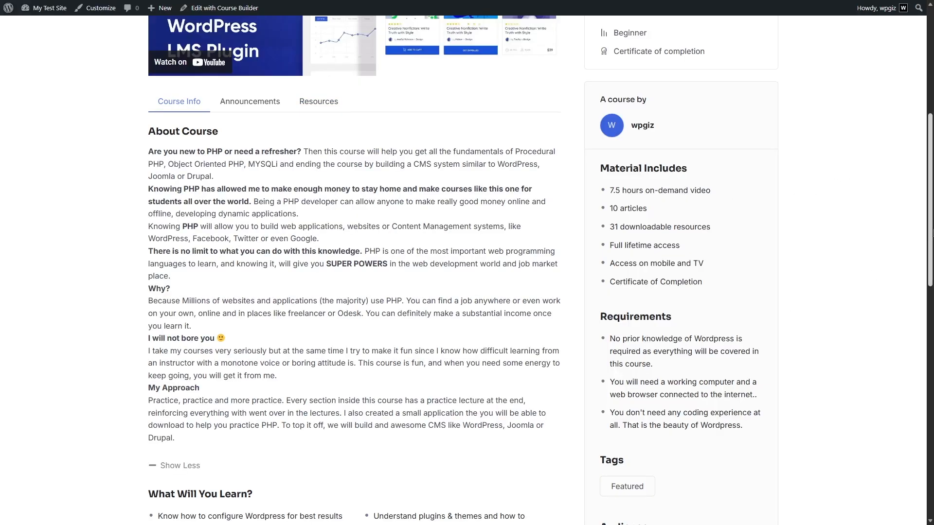
scroll(646, 340, "down", 3)
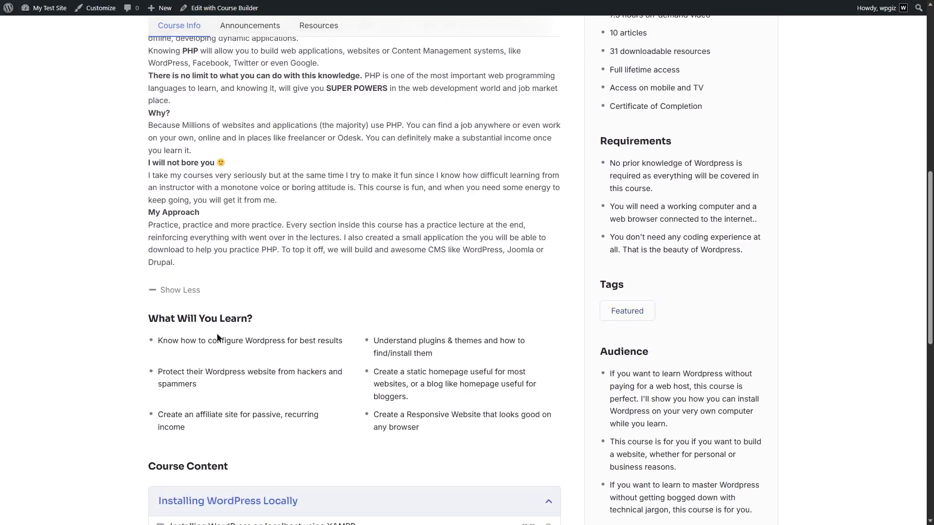
scroll(411, 338, "down", 3)
scroll(312, 244, "down", 3)
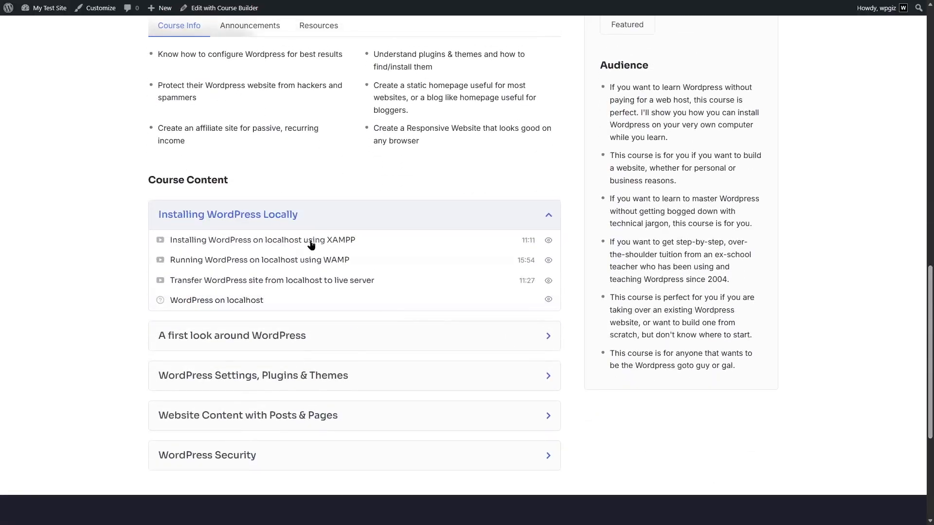
scroll(274, 418, "up", 10)
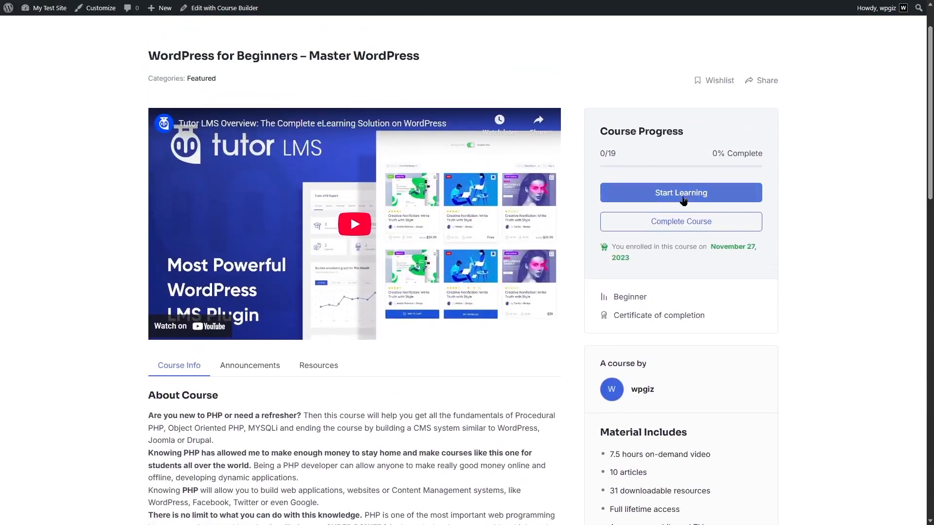
Step: Start learning the course and check how the XAMPP lesson and the locked WAMP lesson appear to a student
left_click(682, 199)
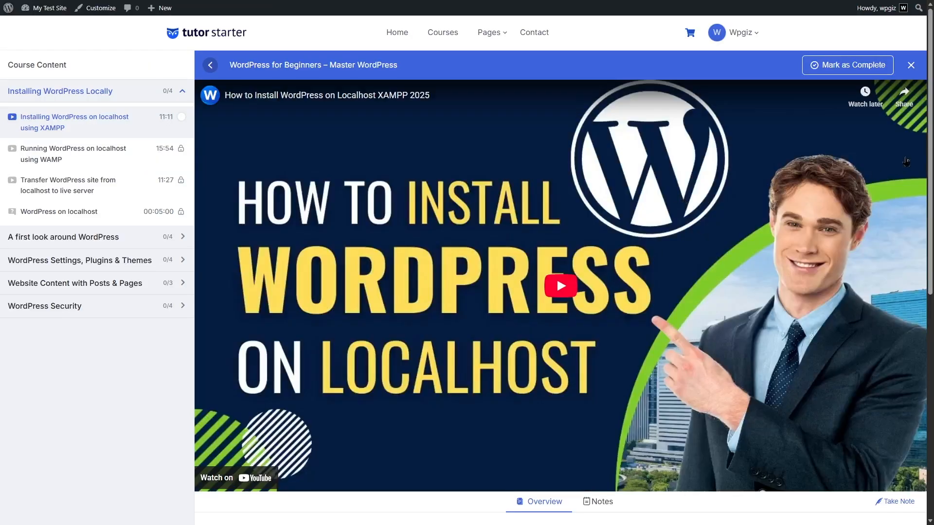
scroll(684, 200, "down", 5)
scroll(224, 172, "up", 5)
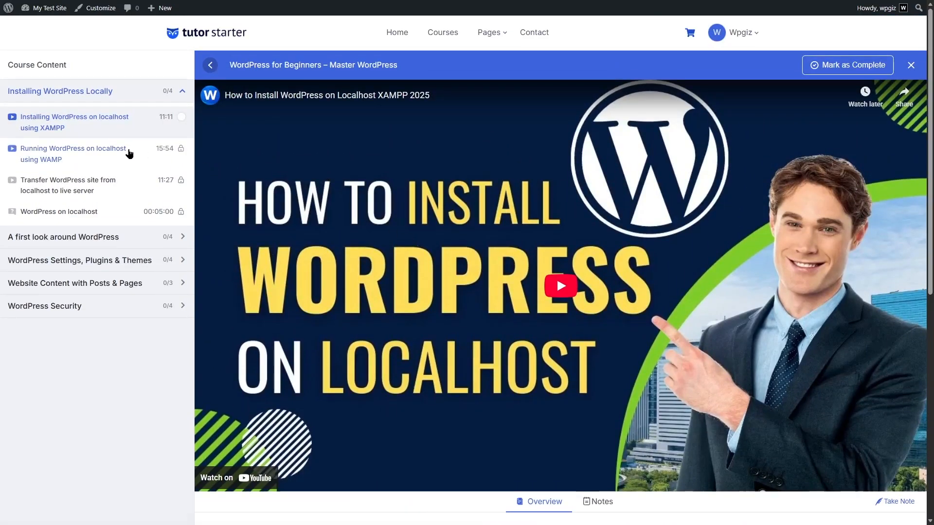
left_click(117, 152)
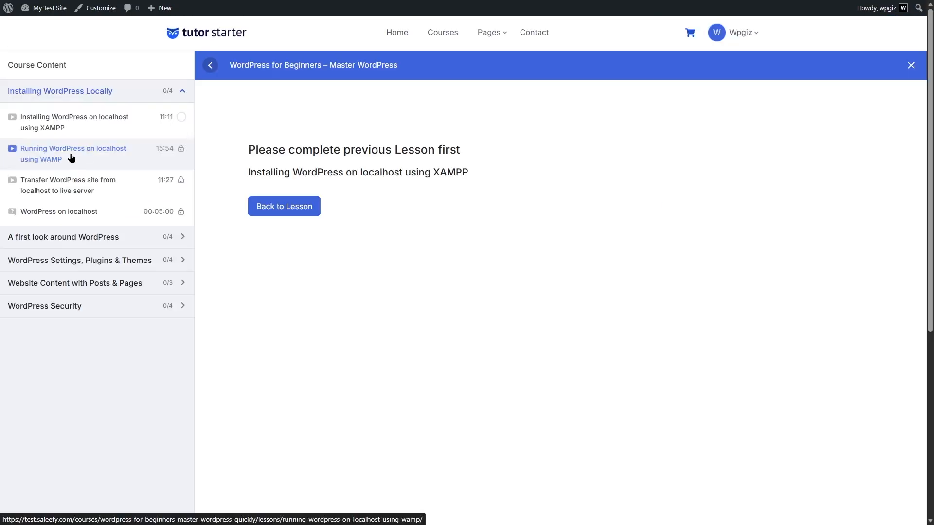
left_click(65, 123)
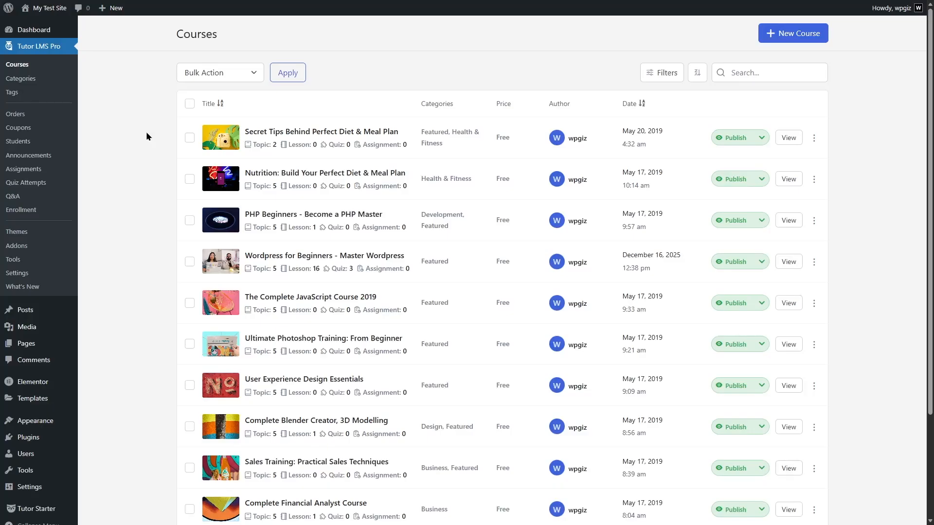
Step: Examine the Tutor LMS Pro monetization settings and the available eCommerce engine options
left_click(16, 275)
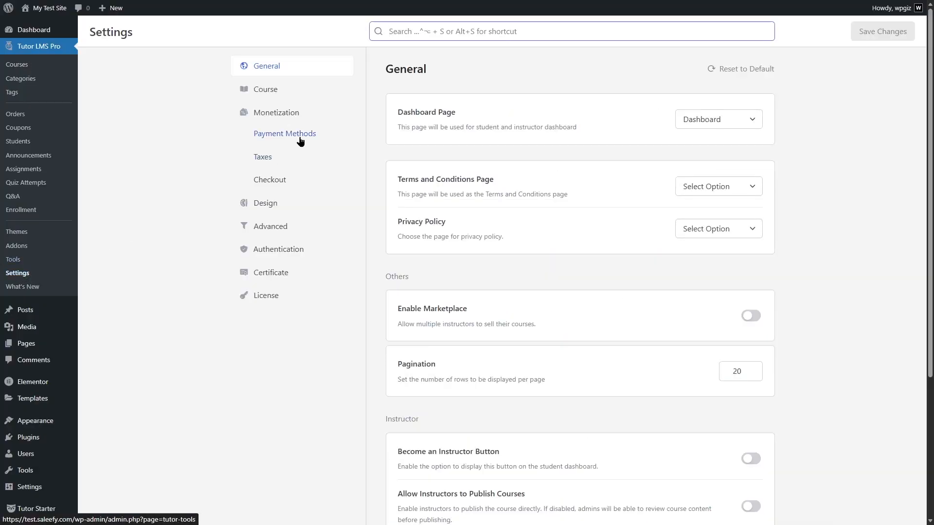
left_click(283, 115)
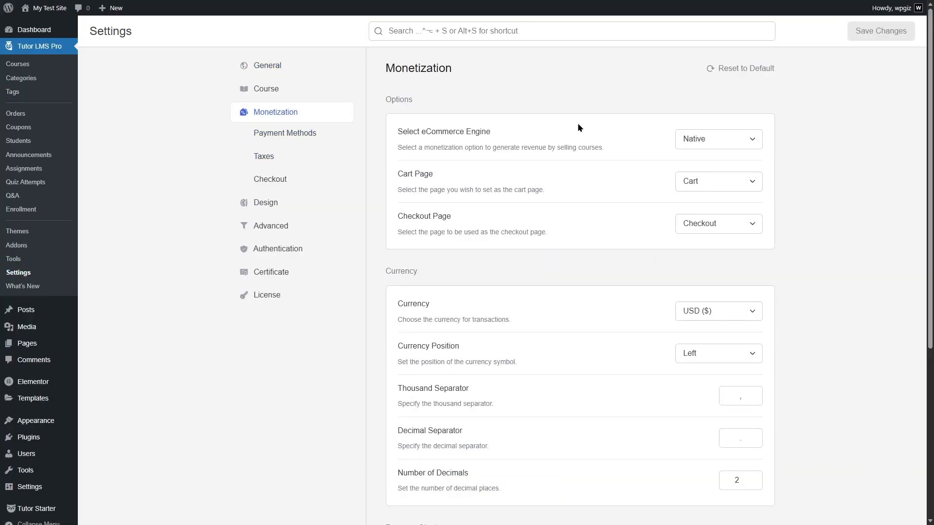
left_click(725, 144)
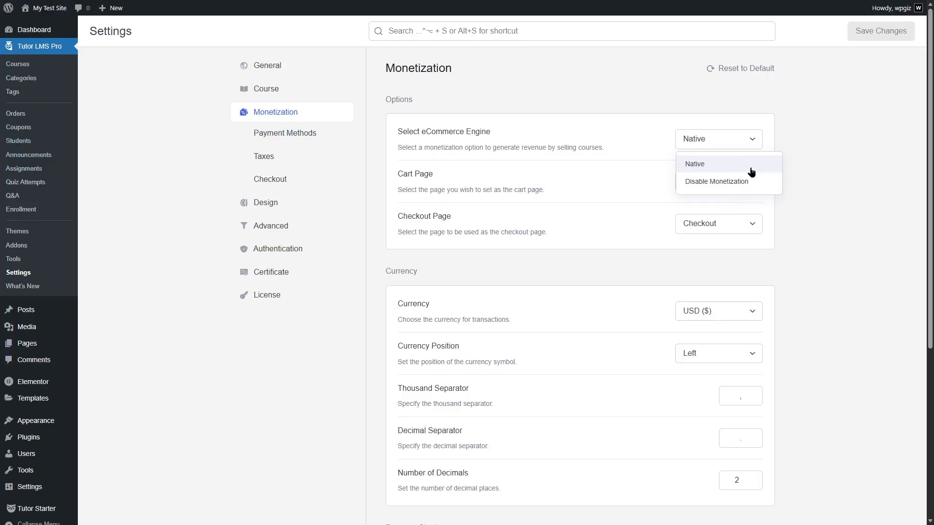
left_click(825, 166)
Step: Examine the payment methods settings, including the PayPal activation switch and the option to add a new gateway
left_click(347, 131)
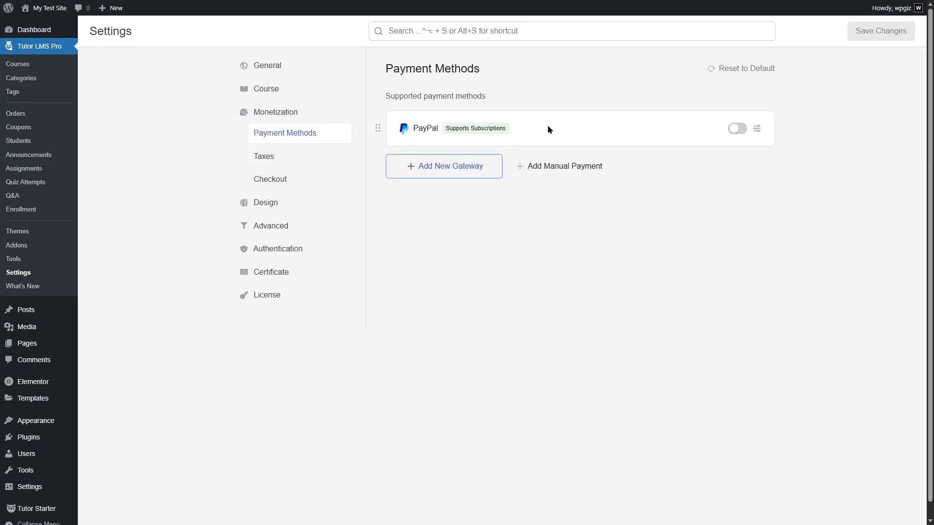
left_click(741, 128)
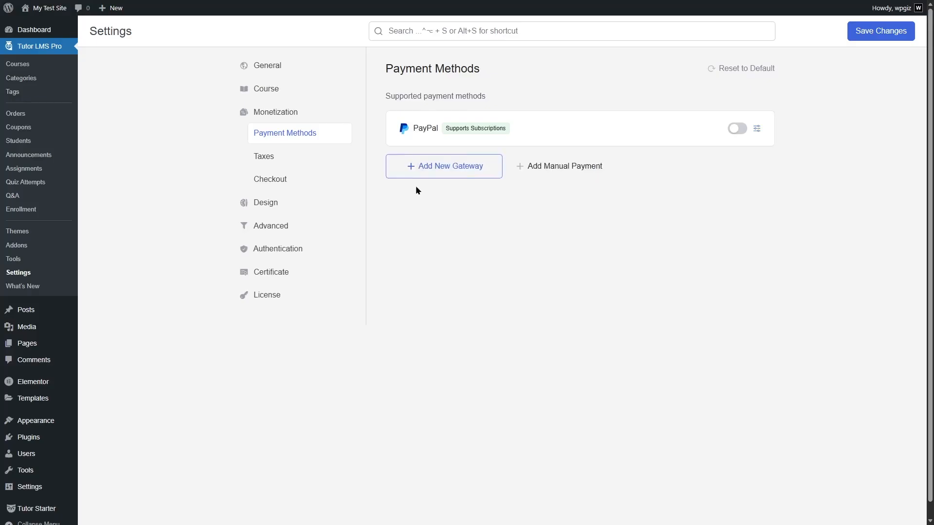
left_click(409, 166)
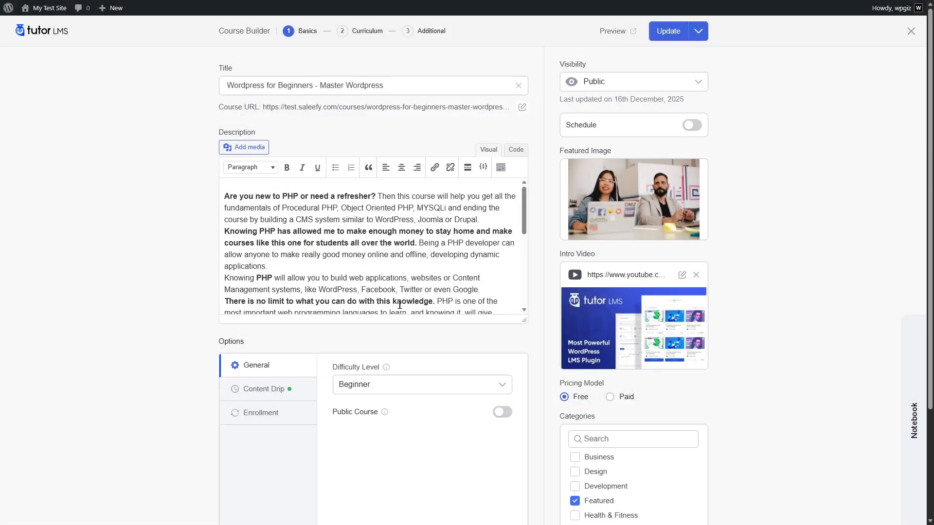
Step: Switch the WordPress course's pricing model to Paid with a regular price of $100 and update the course
scroll(391, 305, "down", 1)
left_click_drag(932, 194, 932, 173)
left_click_drag(931, 140, 930, 212)
left_click(609, 303)
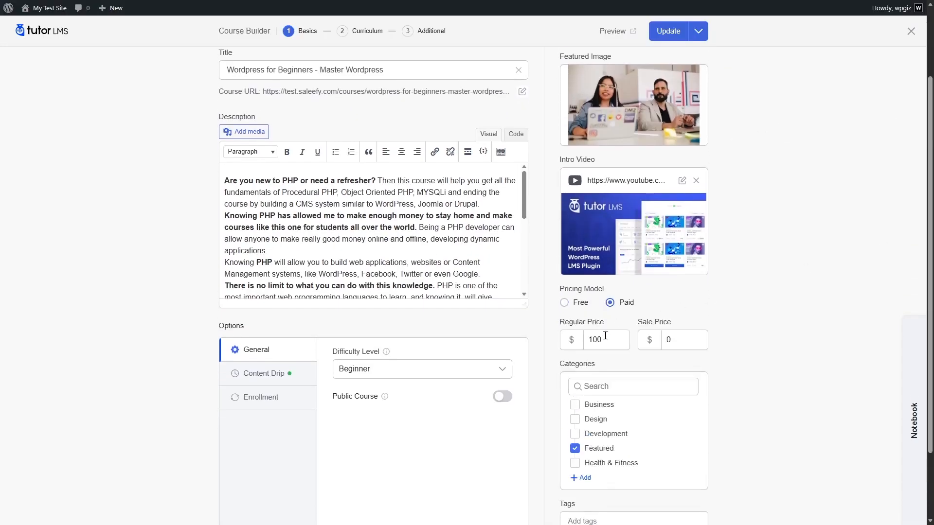
left_click(572, 339)
type("100")
left_click(753, 288)
left_click(666, 31)
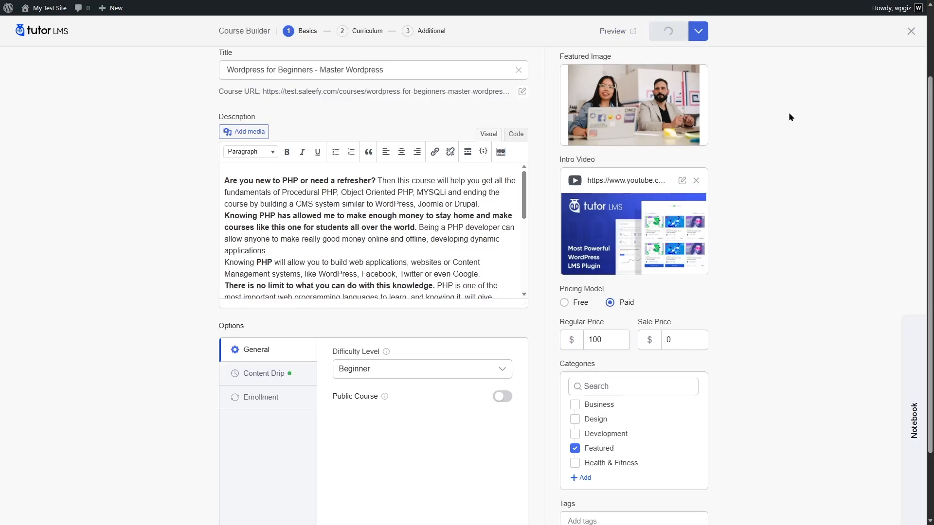
Step: Preview the paid course page, try adding the course to the cart, and dismiss the sign-in form
left_click(623, 31)
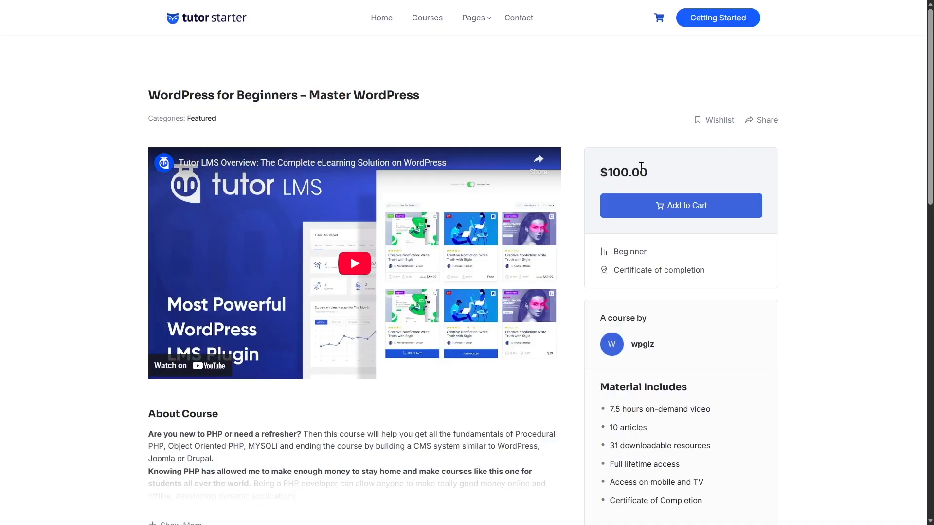
left_click(684, 209)
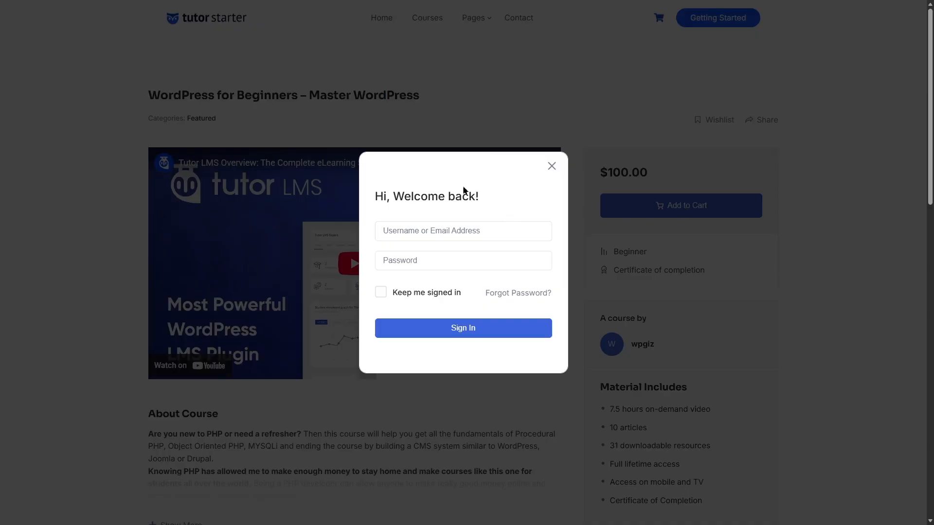
left_click(552, 166)
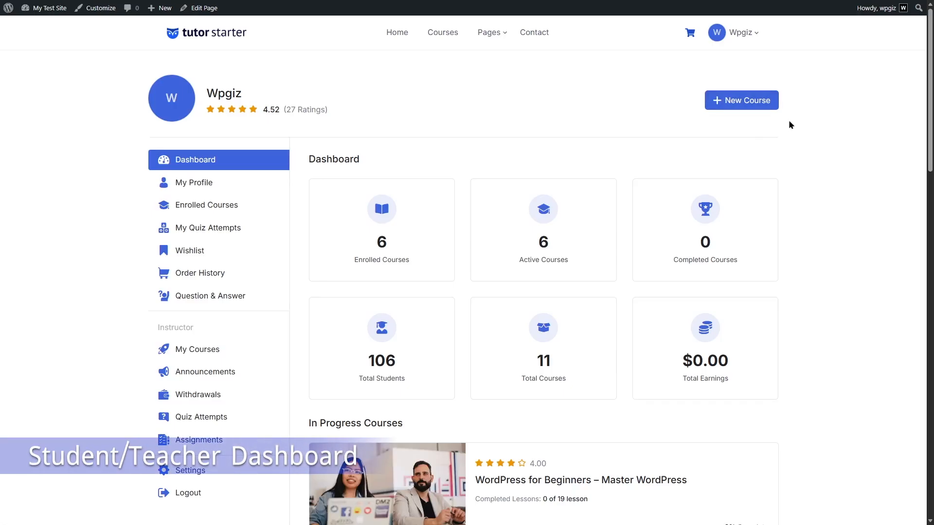
Step: Examine the front-end student and instructor dashboard and open the enrolled courses
mouse_move(932, 82)
left_mouse_down()
mouse_move(933, 222)
mouse_move(932, 70)
left_mouse_up()
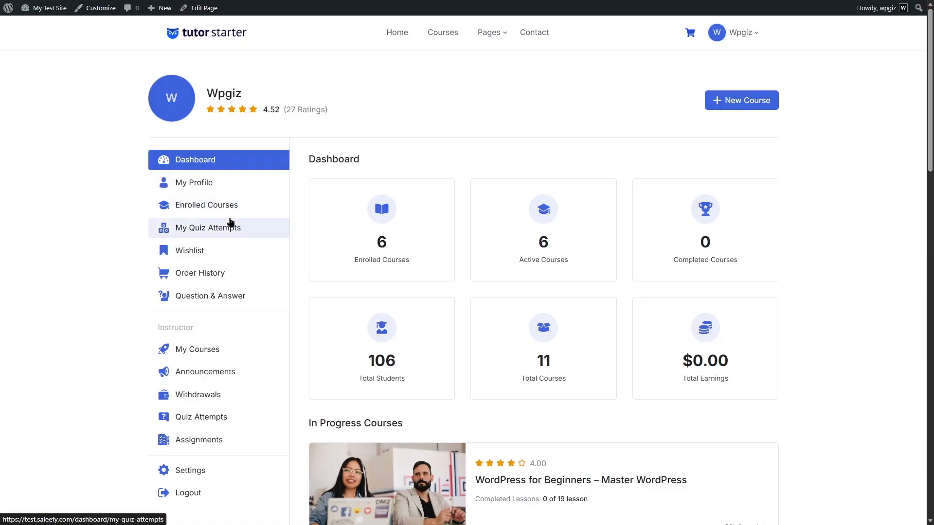
left_click(238, 207)
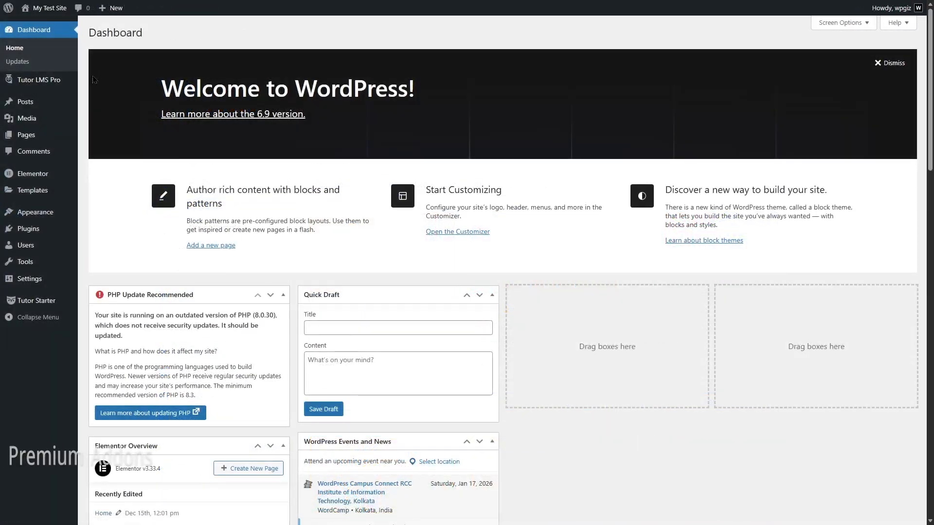
Step: Open the Tutor LMS Pro addons page and examine the active and available addons down to H5P
mouse_move(55, 83)
left_click(117, 264)
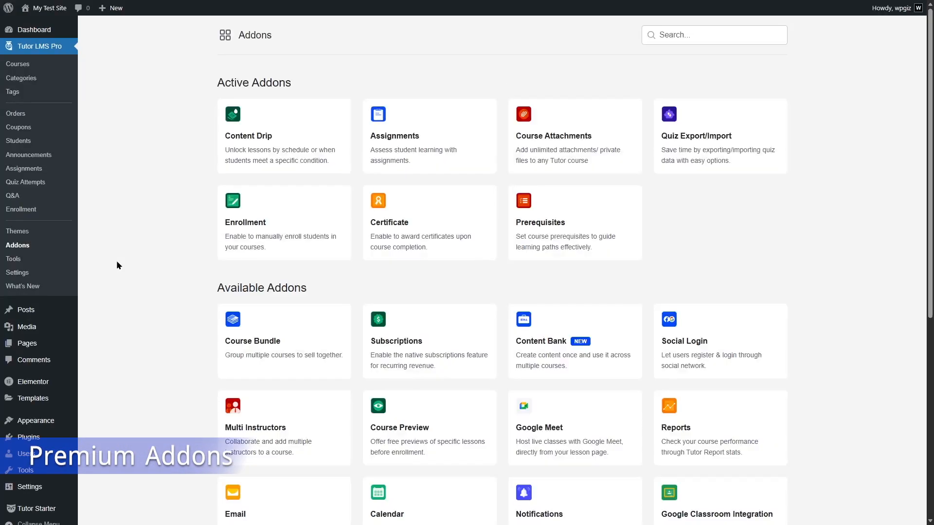
mouse_move(222, 148)
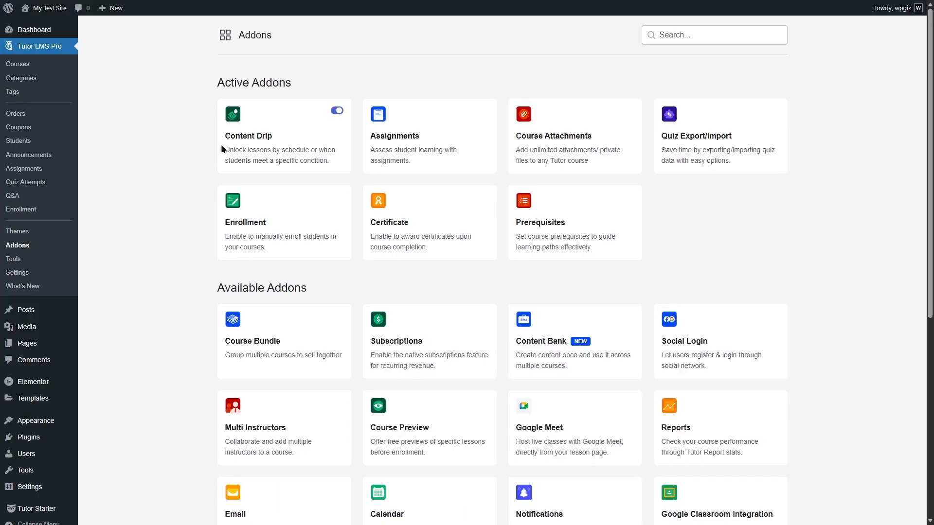
mouse_move(528, 148)
scroll(707, 138, "down", 5)
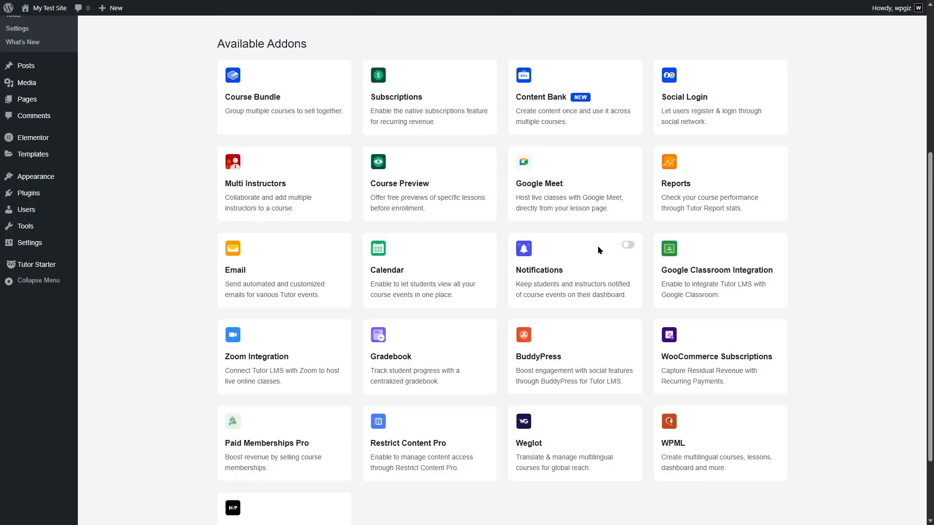
scroll(724, 258, "down", 3)
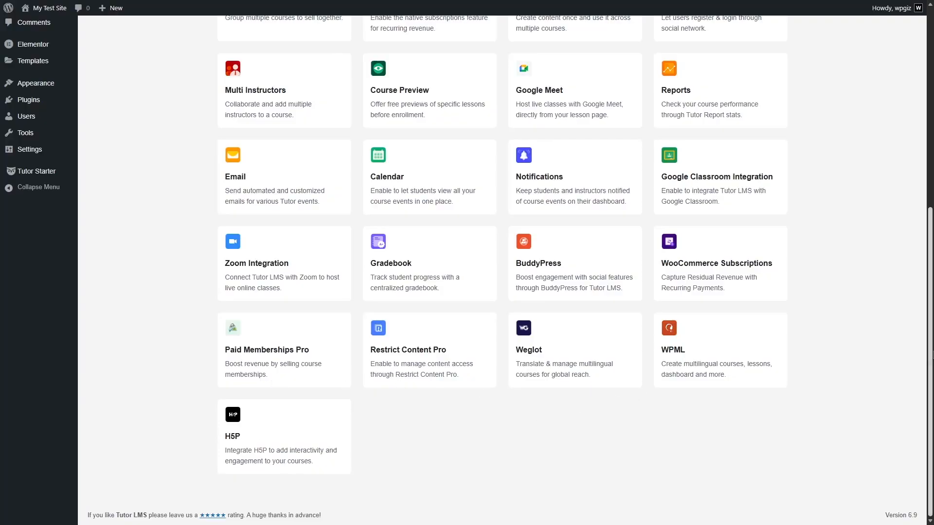
scroll(329, 418, "up", 4)
scroll(566, 188, "up", 3)
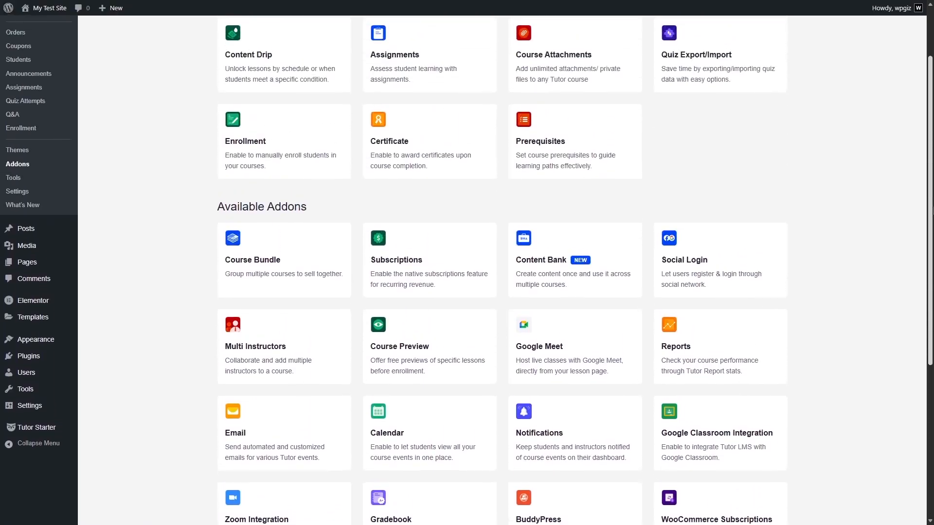
mouse_move(422, 356)
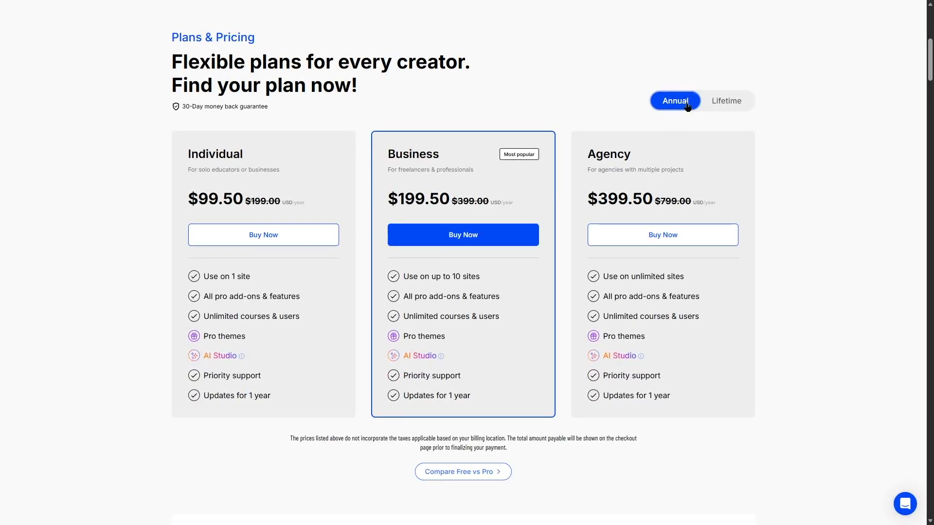
Step: Compare the annual and lifetime prices of the Individual, Business and Agency plans on the Tutor LMS pricing page
left_click(732, 103)
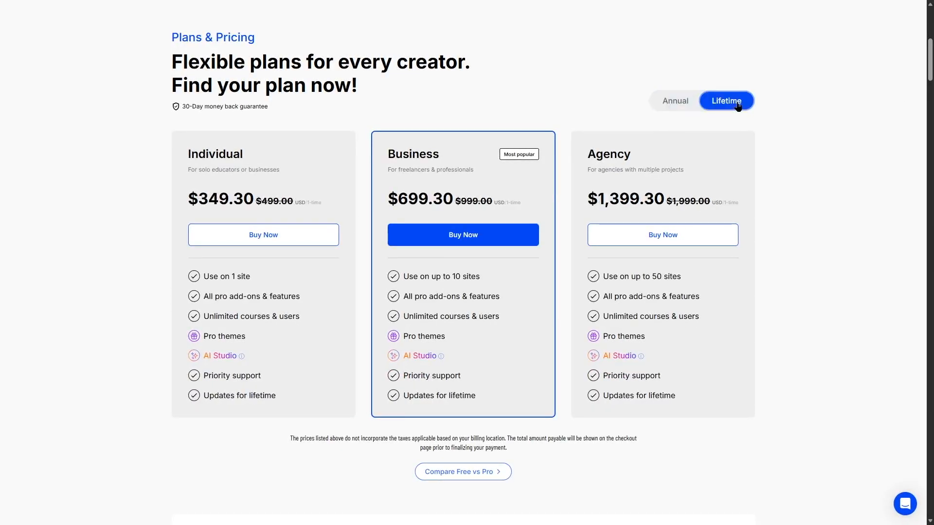
left_click(688, 103)
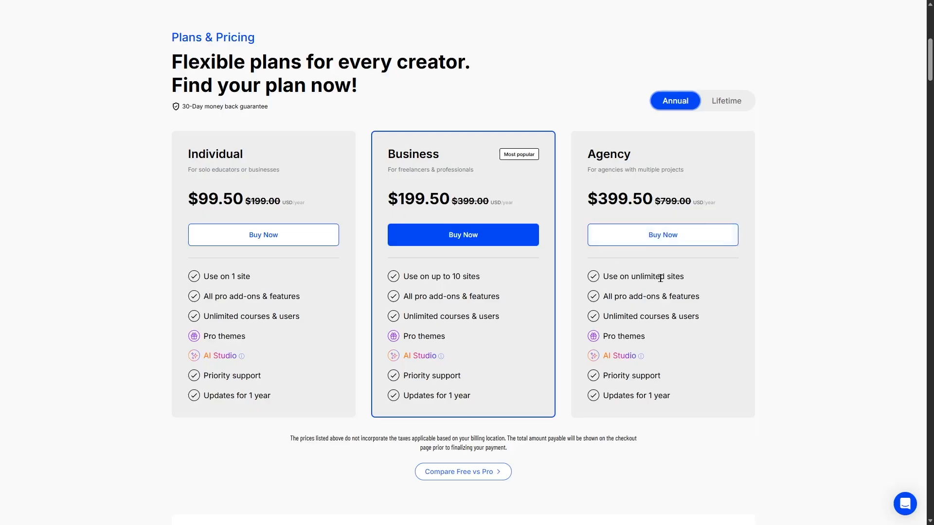
left_click(743, 100)
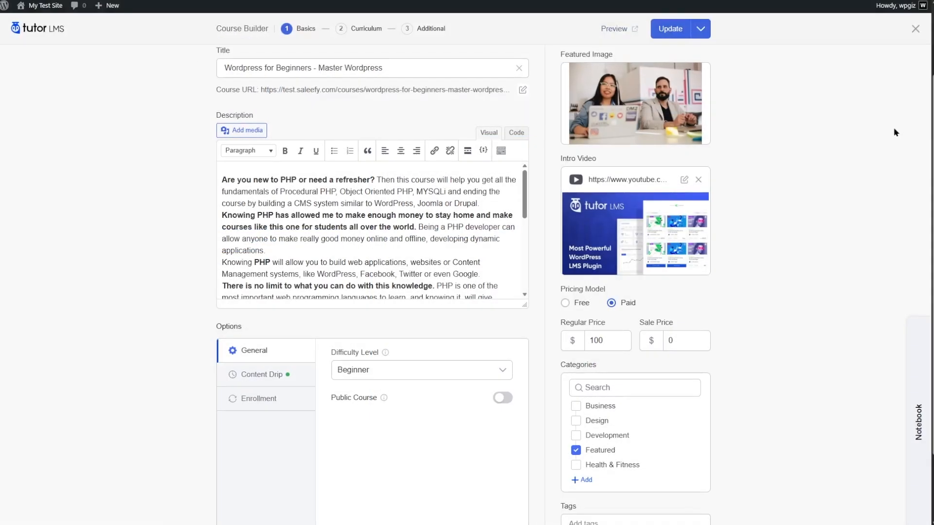
left_click_drag(932, 138, 932, 69)
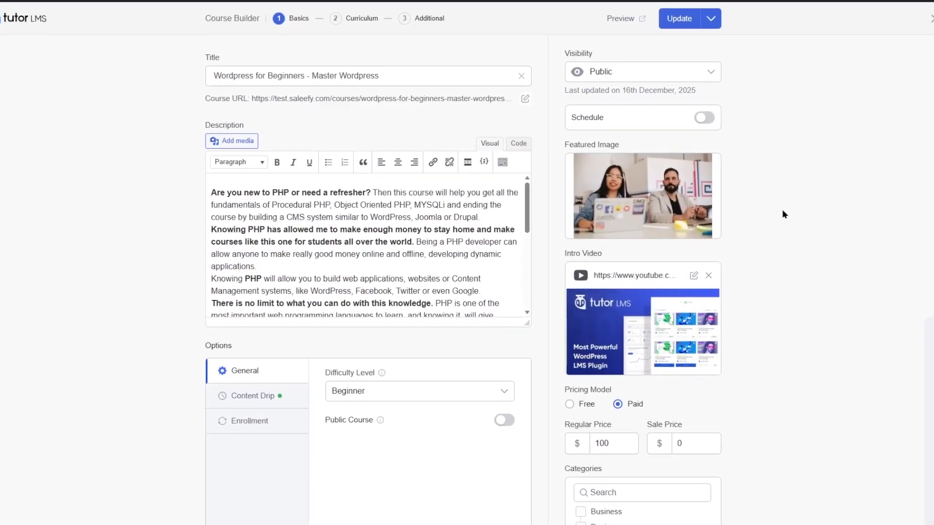